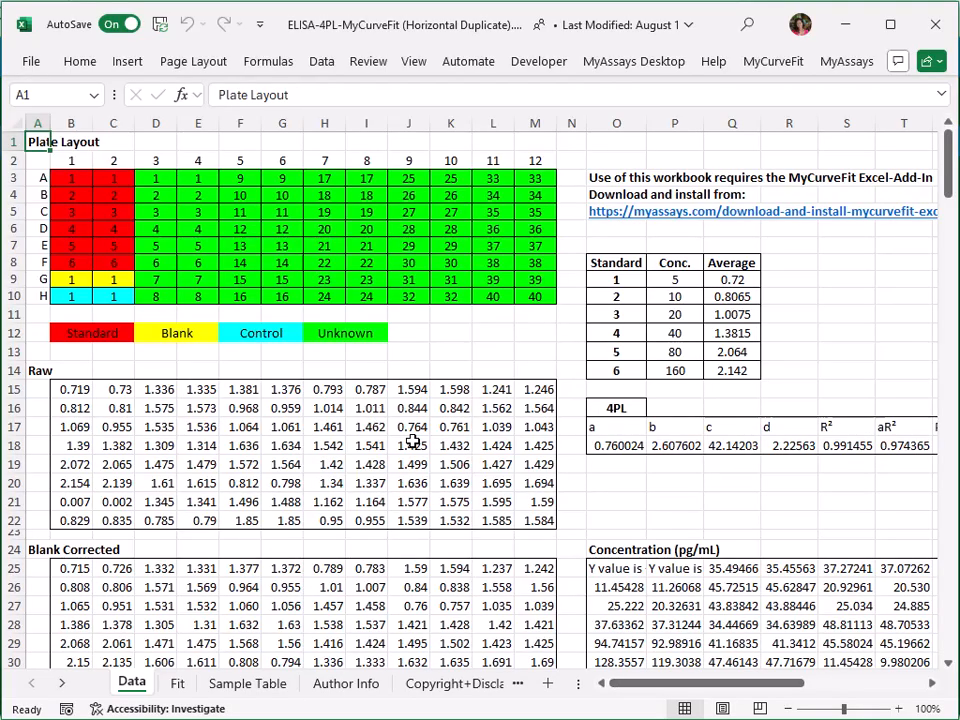
- Examine the Data sheet's formulas for the blank-corrected values, standard averages, 4PL fit parameters and calculated concentrations
click(65, 582)
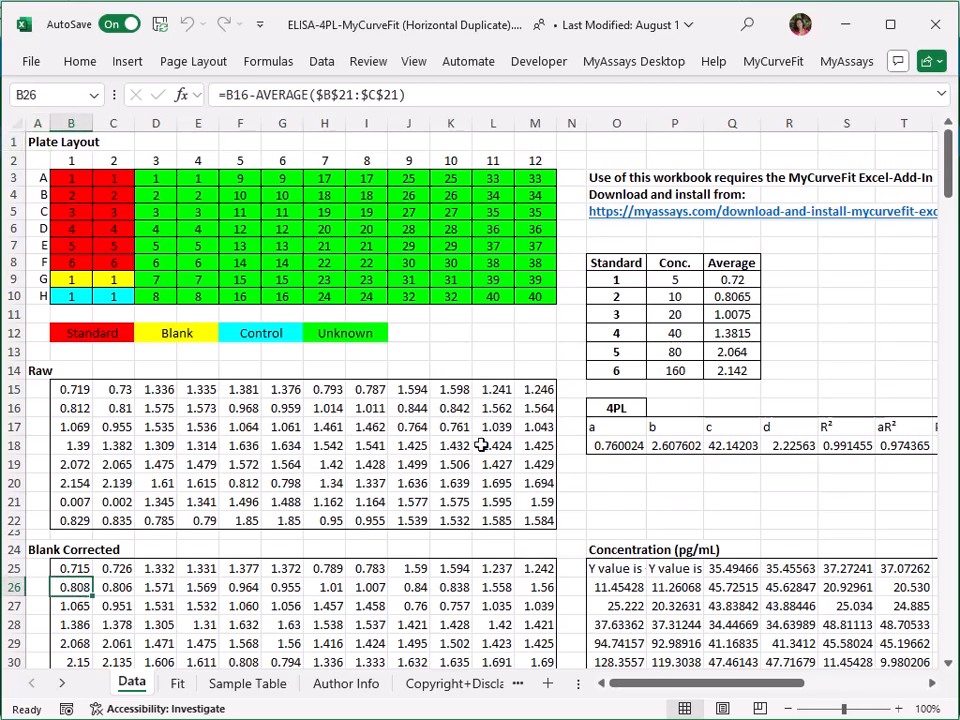
click(734, 331)
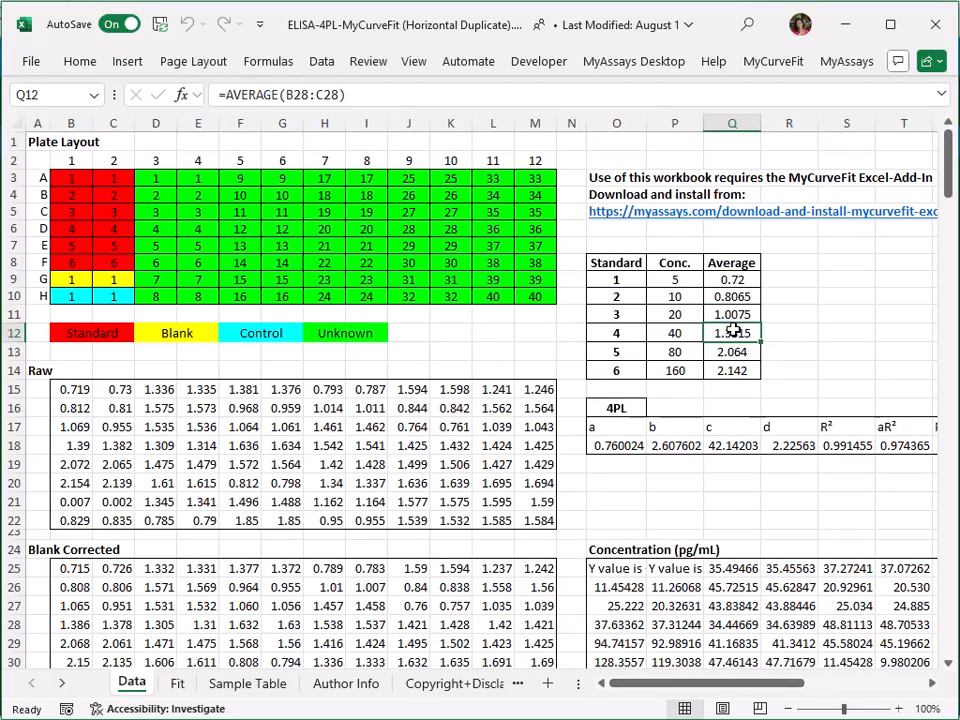
click(634, 449)
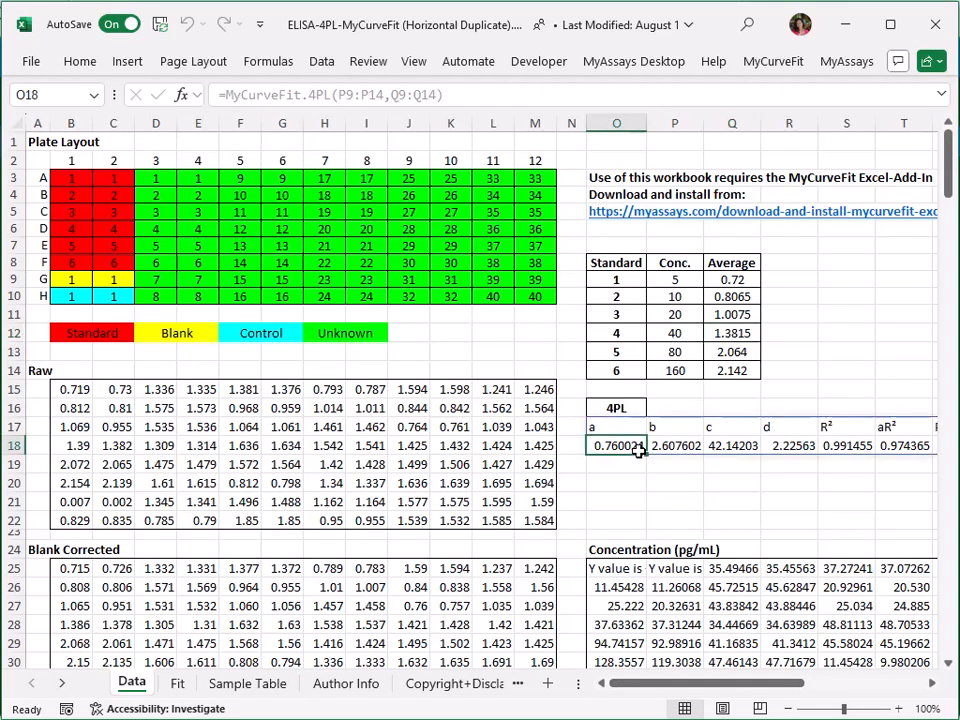
click(620, 589)
scroll(635, 610, down, 2)
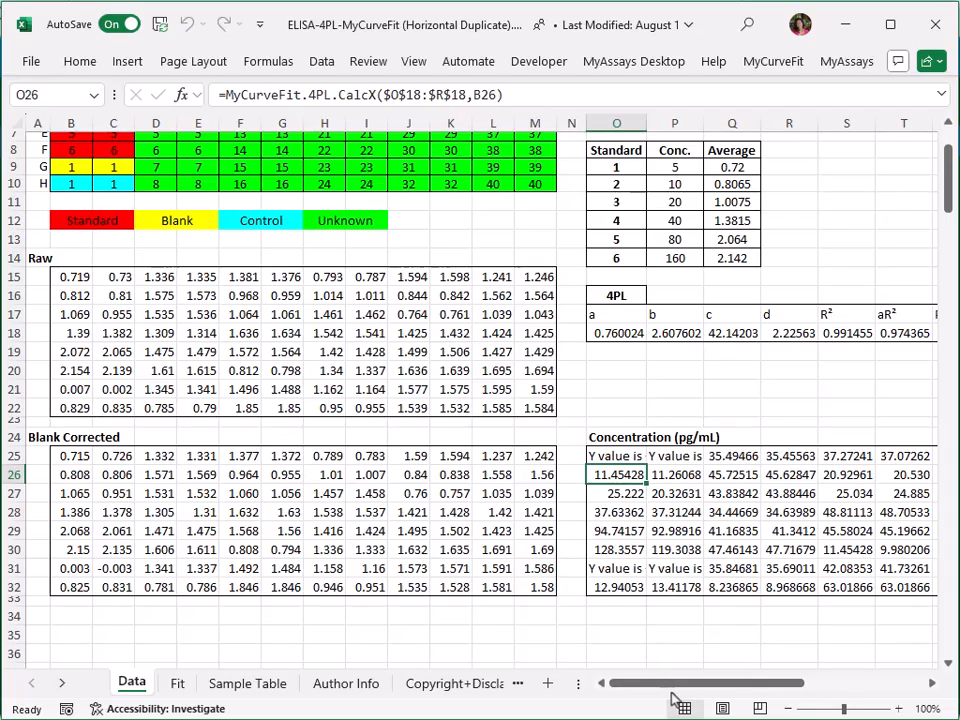
drag(675, 686, 753, 678)
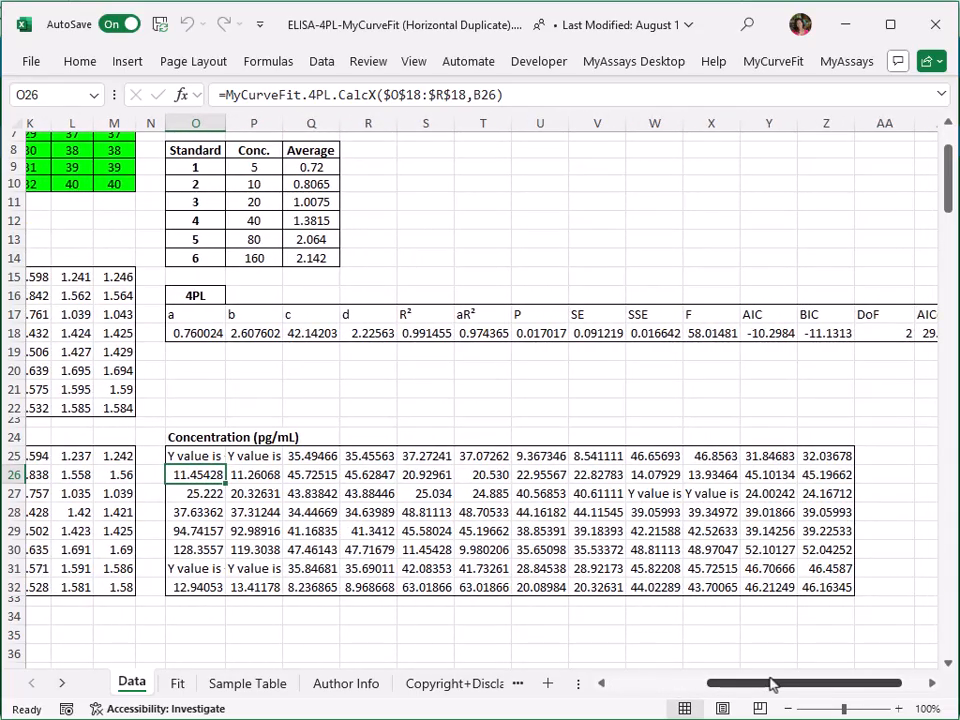
- Review the Fit sheet's calibrator maximum formula and the Analyte 1 standard curve chart
click(177, 684)
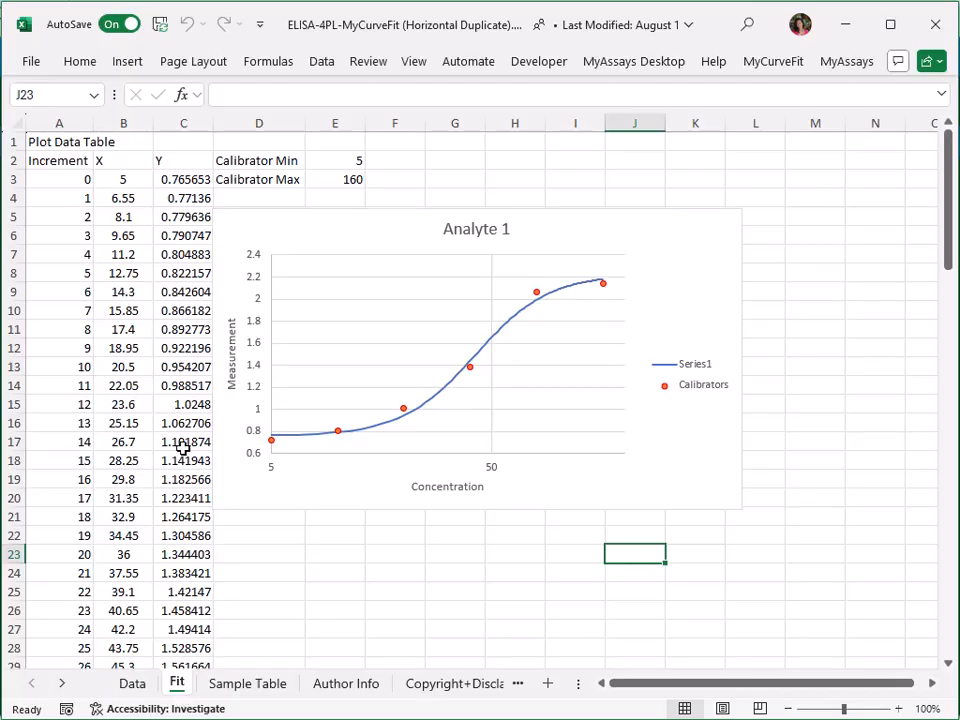
click(349, 179)
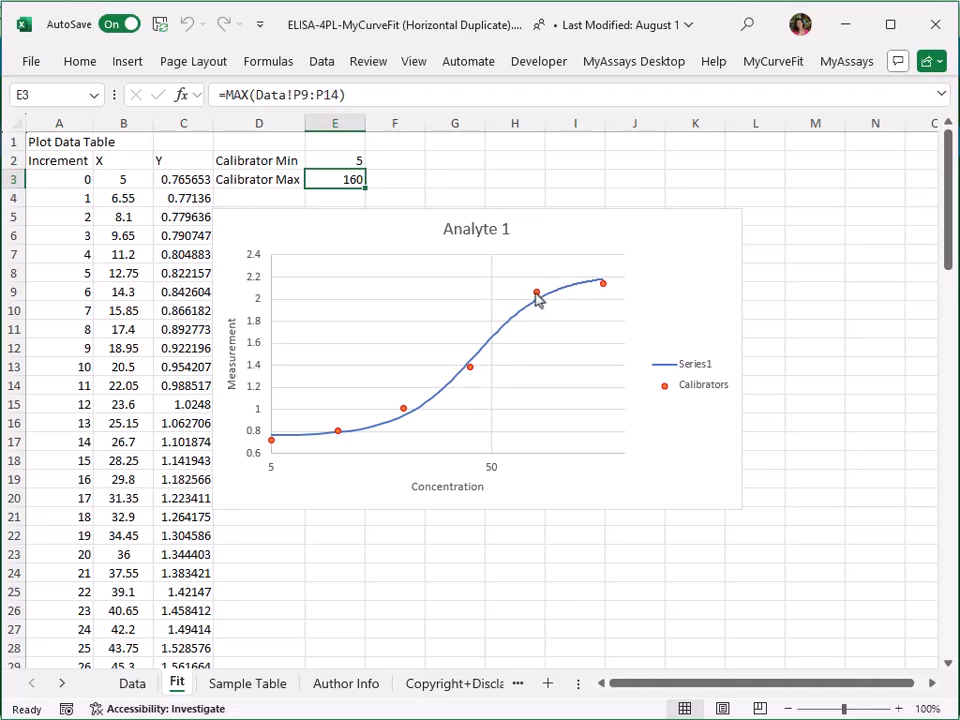
mouse_move(536, 298)
- Inspect Sample 1's formulas in the Sample Table sheet, from the raw and blank-corrected values through the concentrations to %CV
click(250, 684)
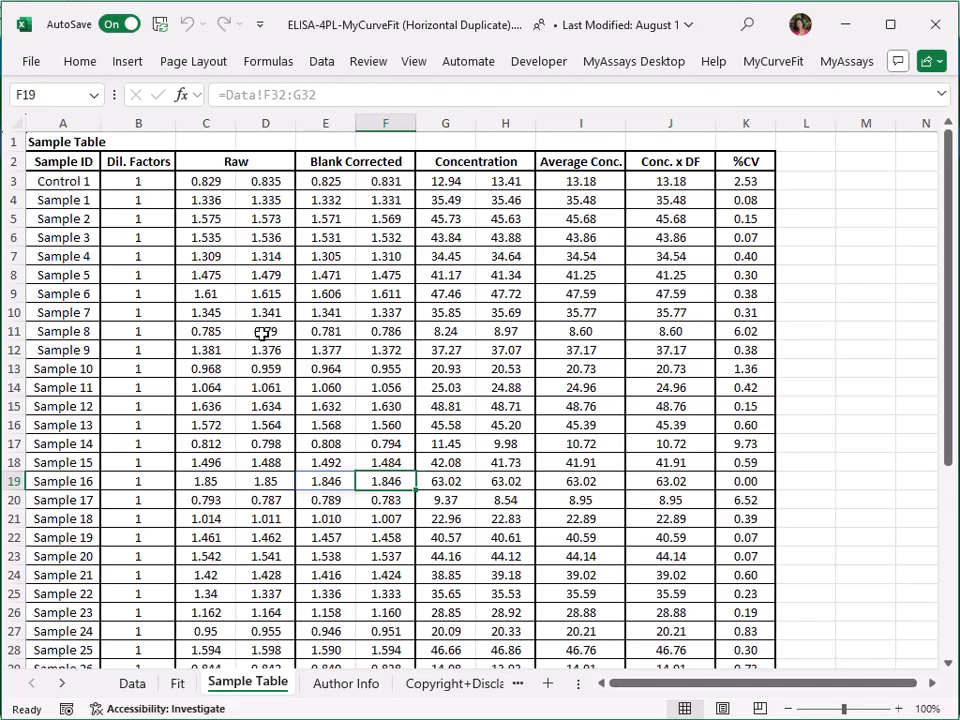
click(228, 196)
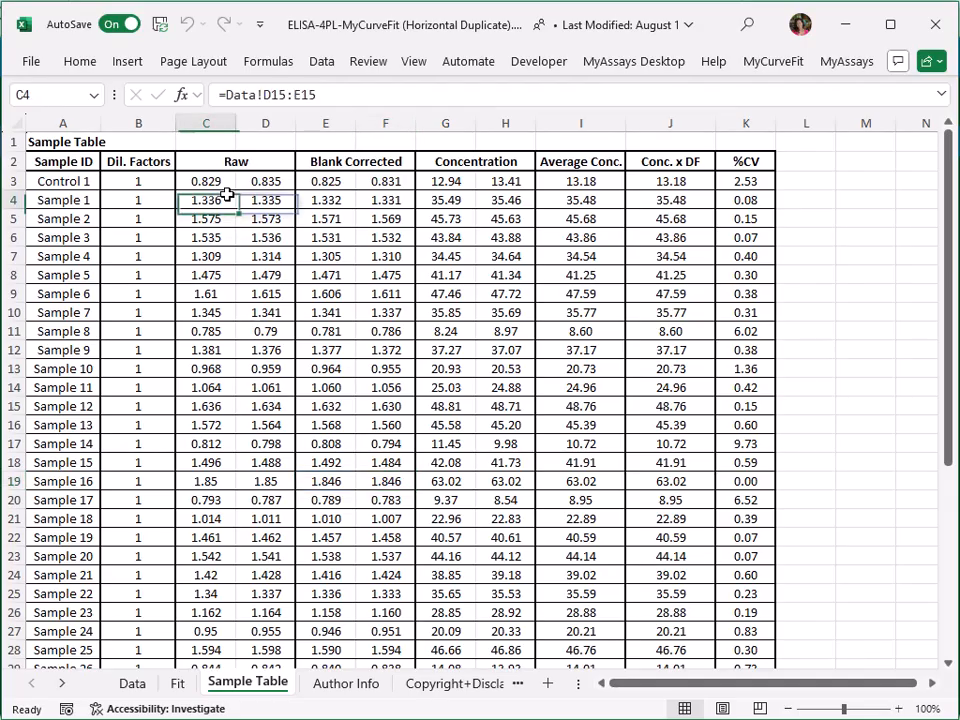
click(337, 196)
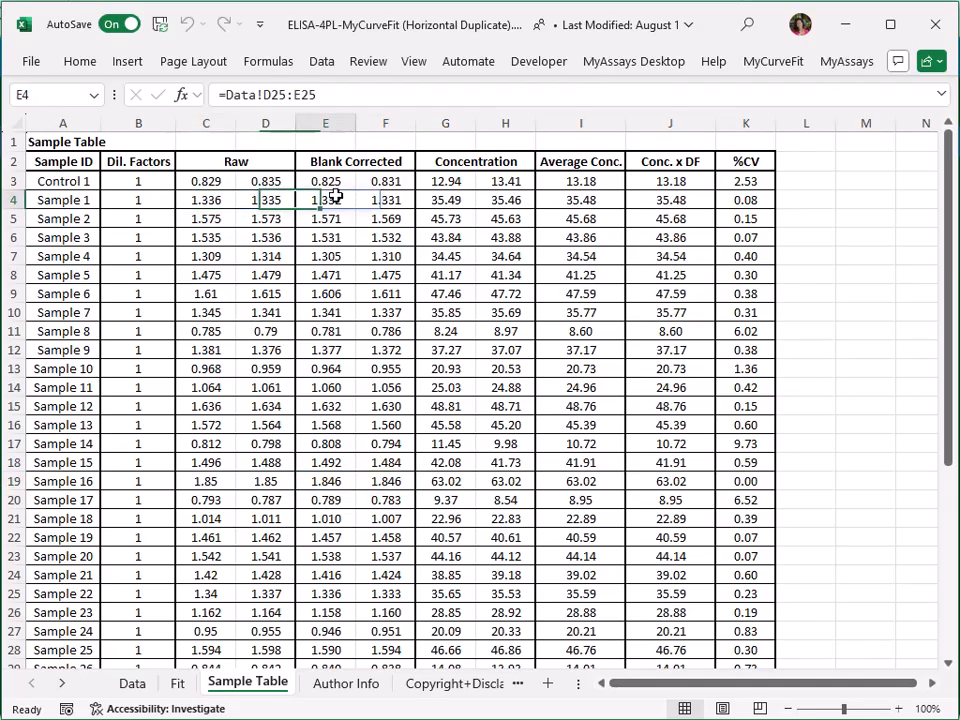
click(450, 200)
click(589, 200)
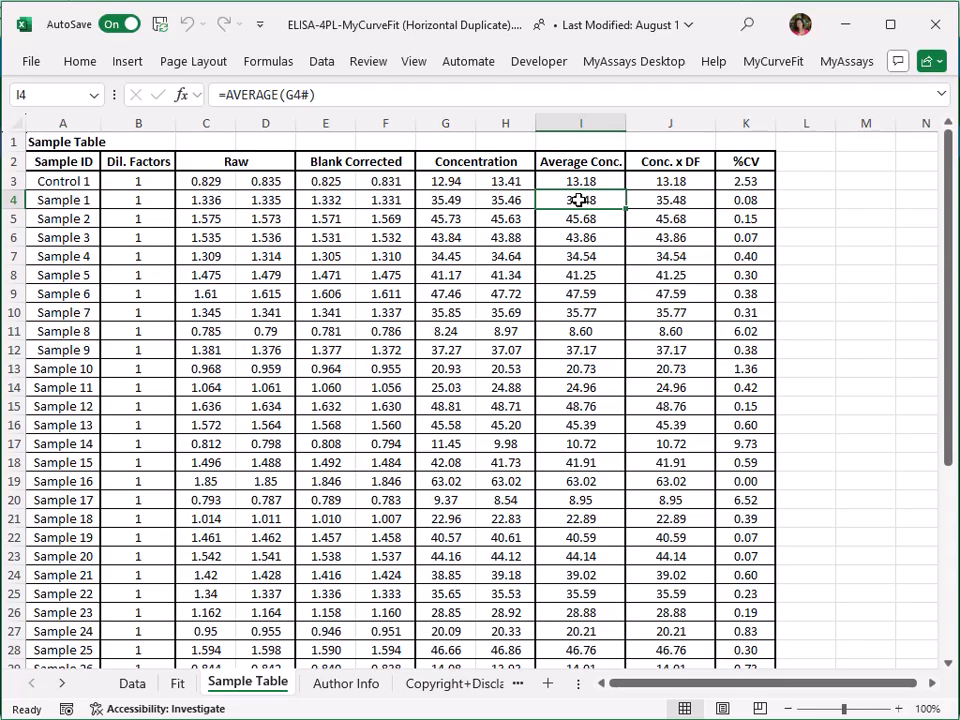
click(675, 198)
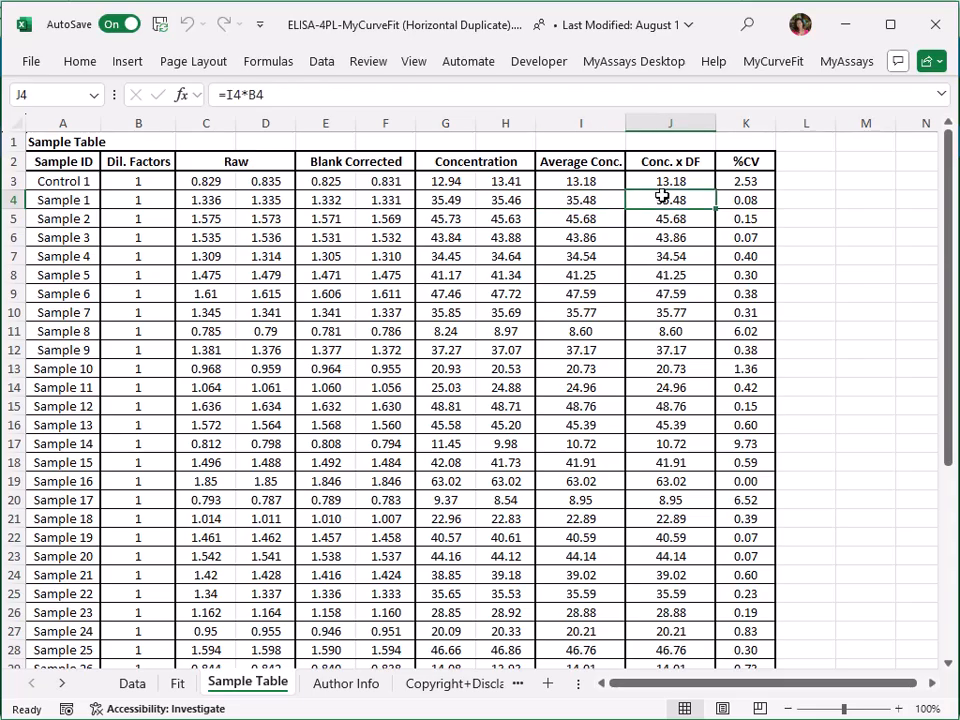
click(746, 195)
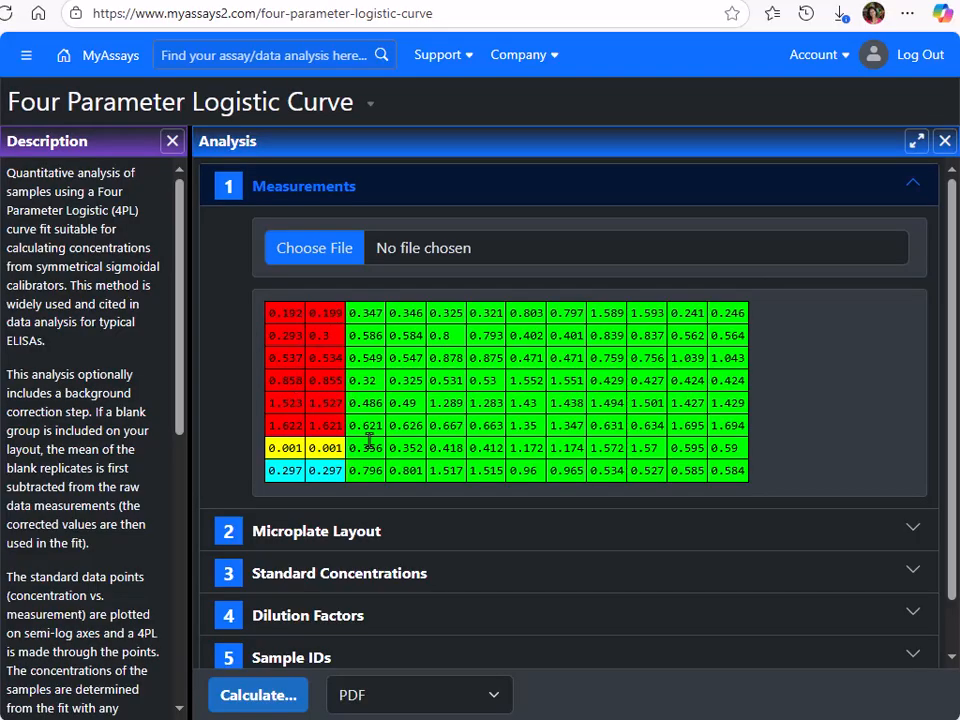
click(470, 398)
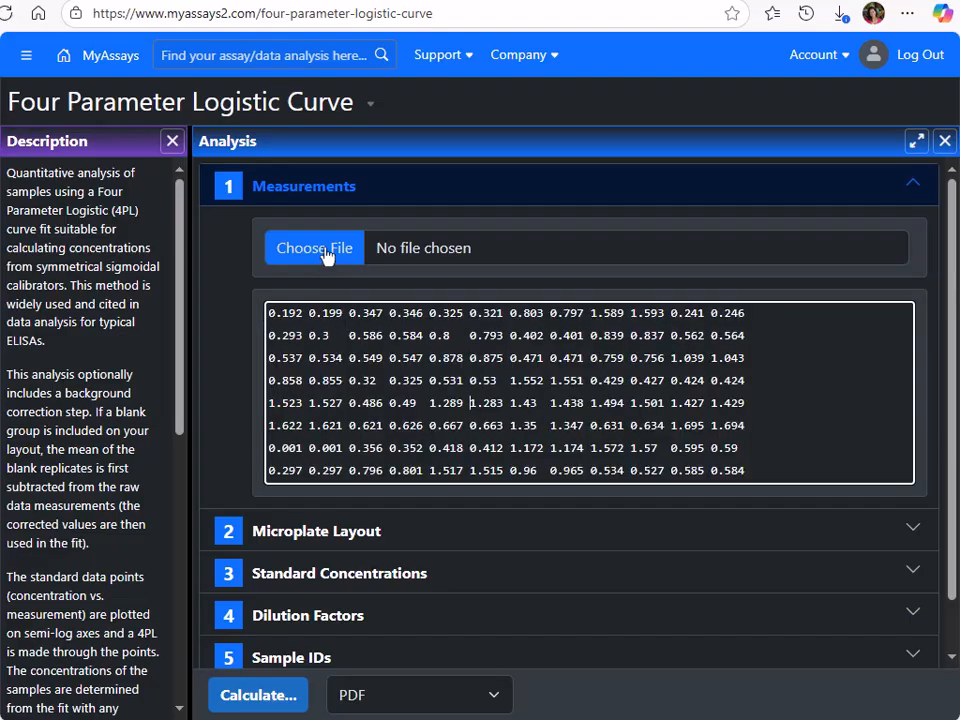
click(225, 352)
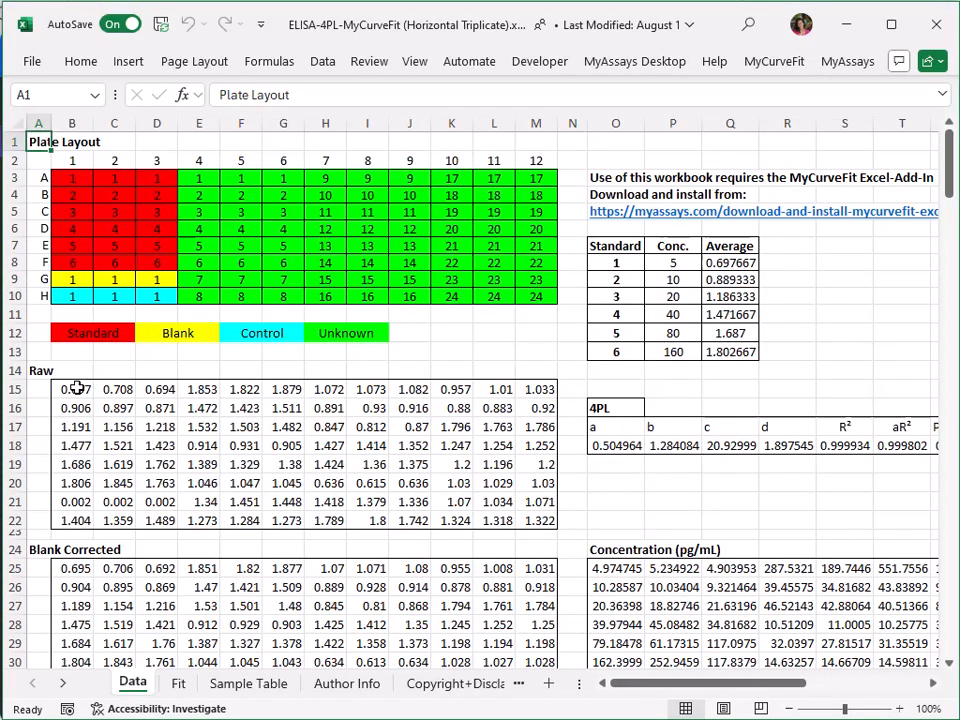
- Copy the raw plate data B15:M22 from the Horizontal Triplicate workbook and replace the measurements in the MyAssays Four Parameter Logistic Curve analysis with it
drag(76, 389, 523, 521)
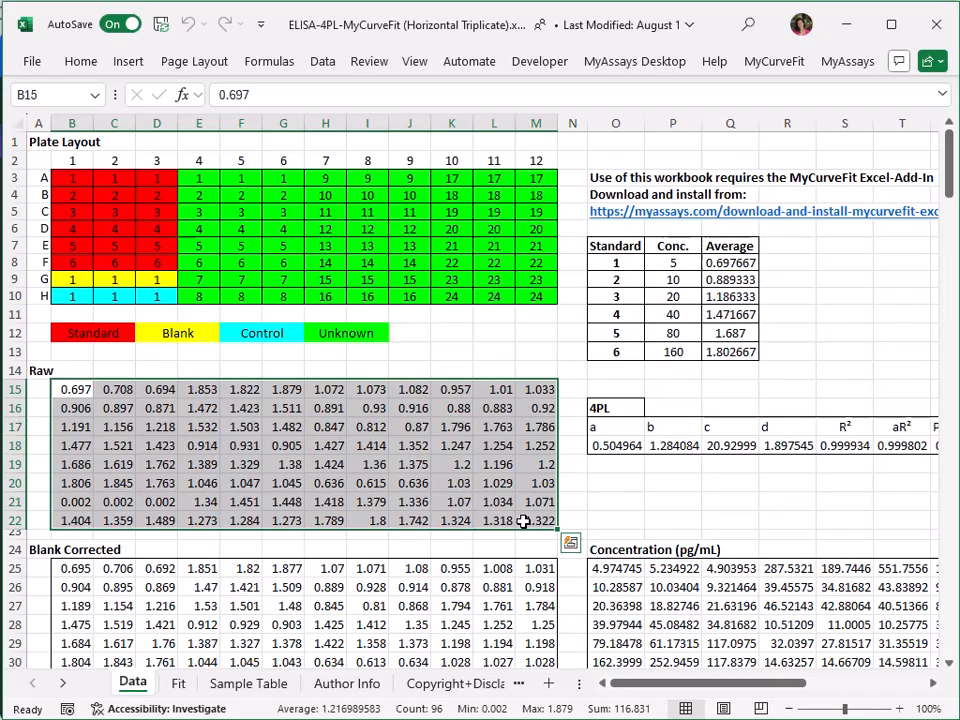
key(ctrl+c)
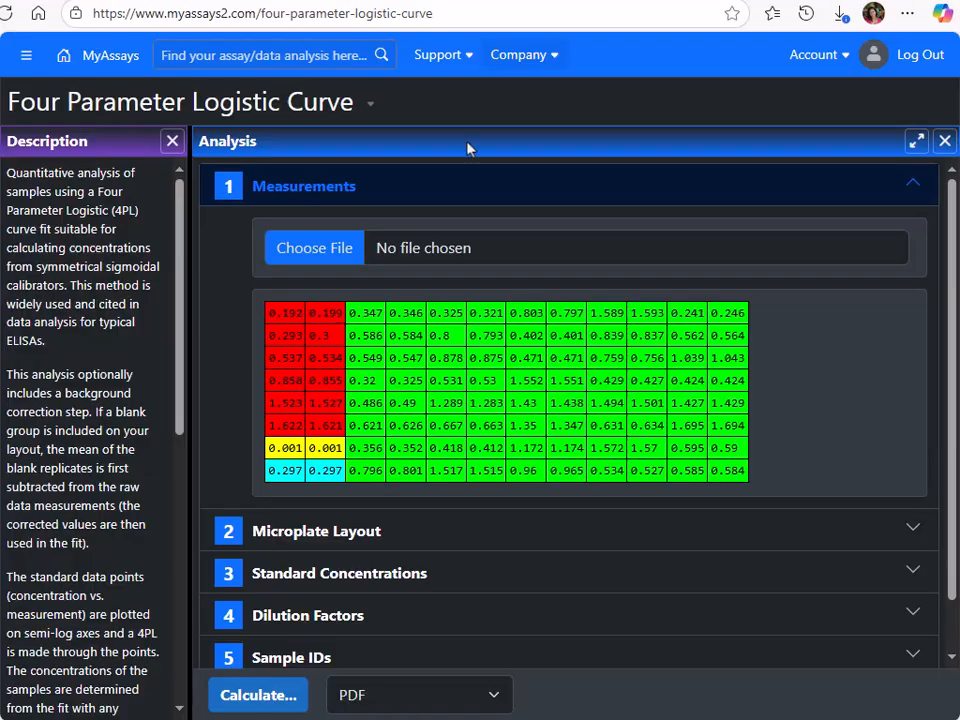
click(420, 456)
key(ctrl+a)
key(ctrl+v)
click(208, 423)
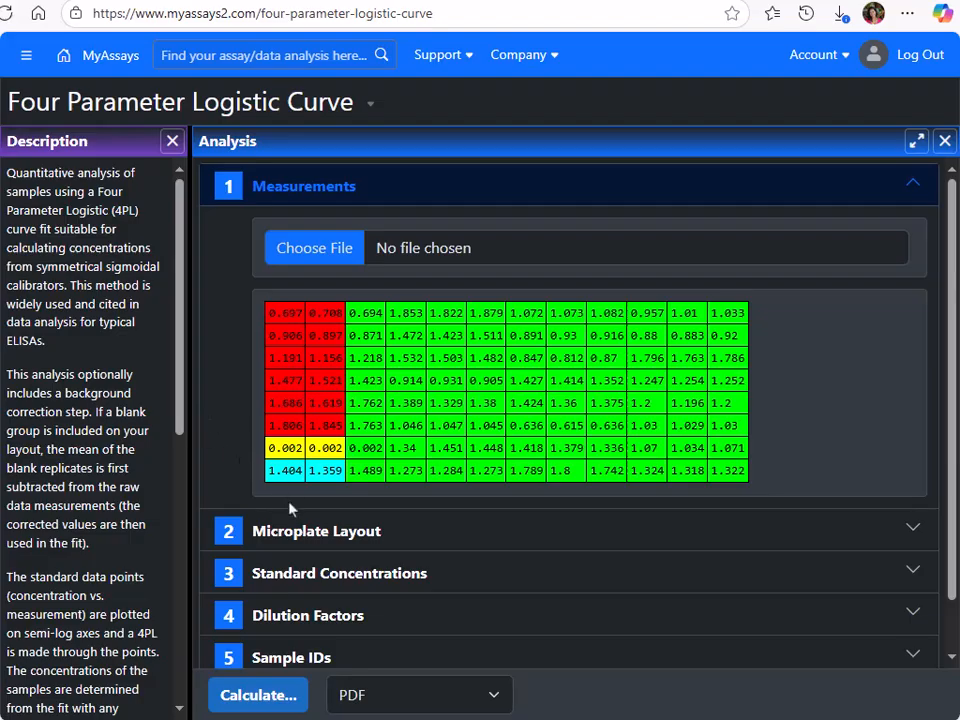
- Start creating a new microplate layout and clear all of its well assignments
click(294, 540)
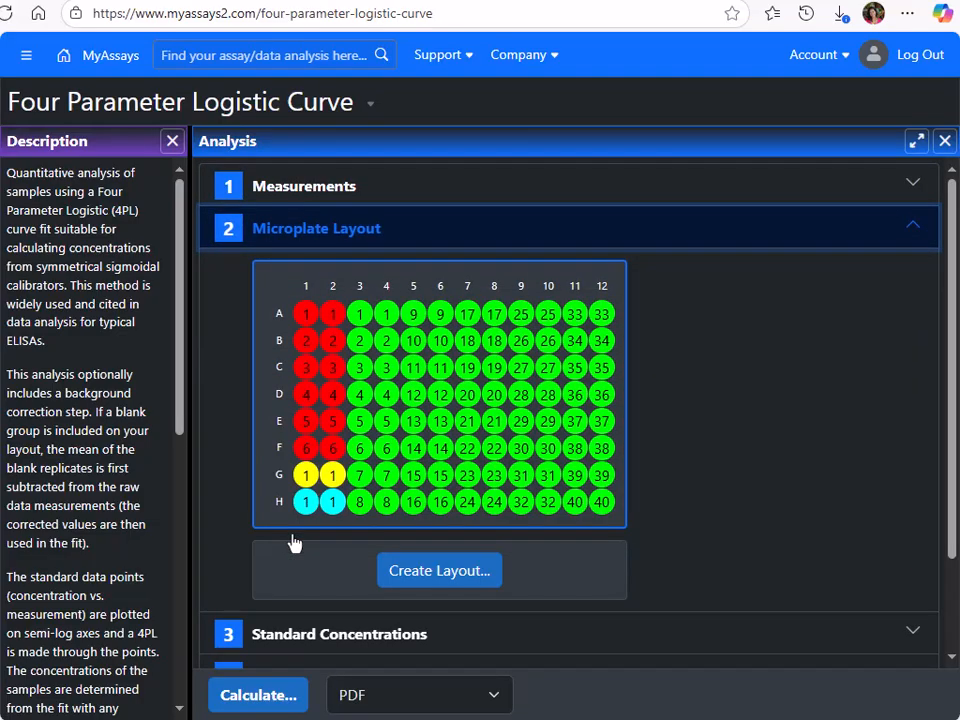
click(416, 575)
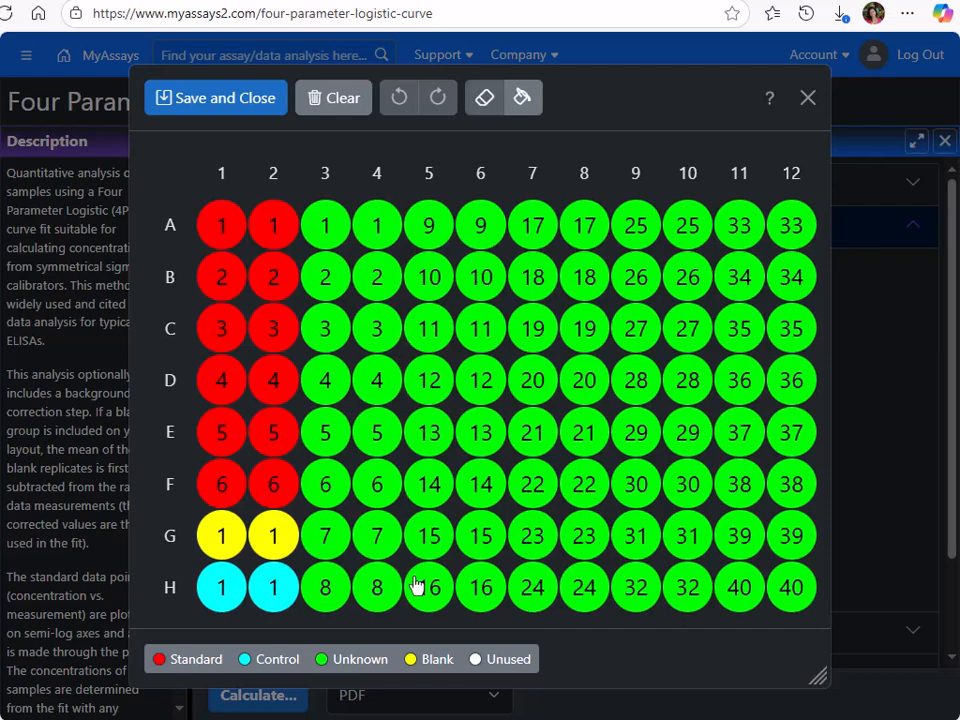
click(330, 104)
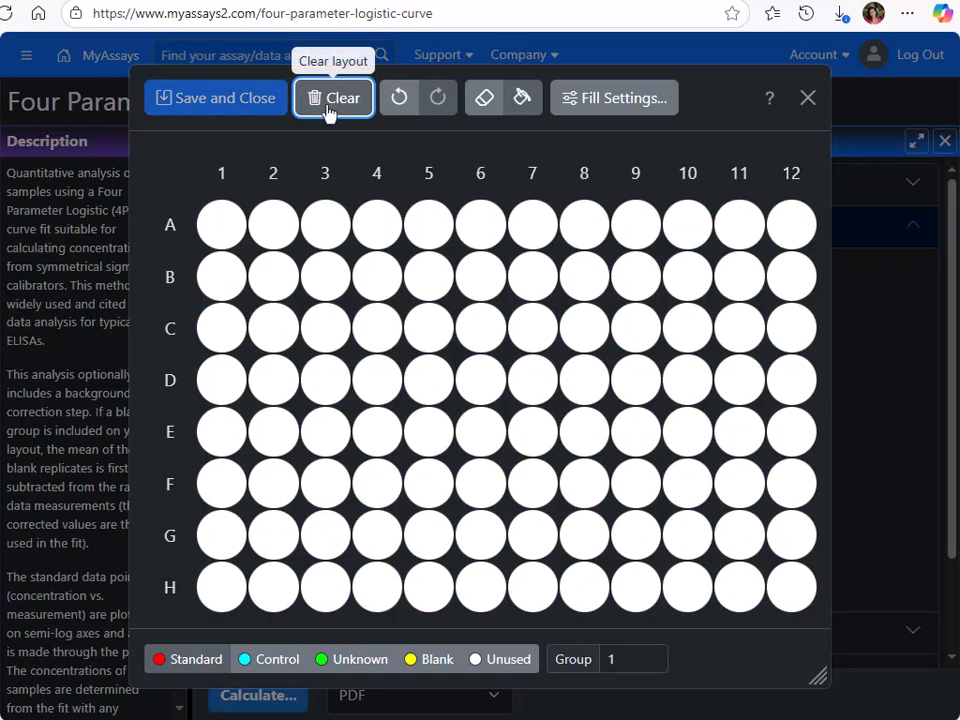
- Fill wells A1 to F3 with standards 1 to 6, using a rectangular fill, 3 replicates by row and fill direction by column
click(222, 662)
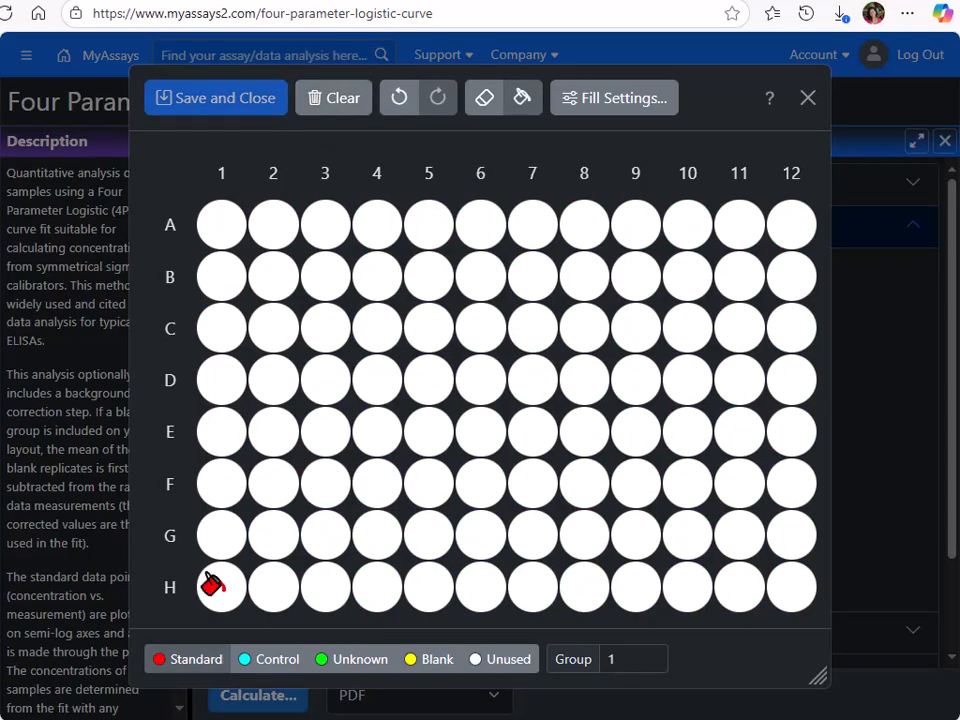
drag(213, 210, 324, 484)
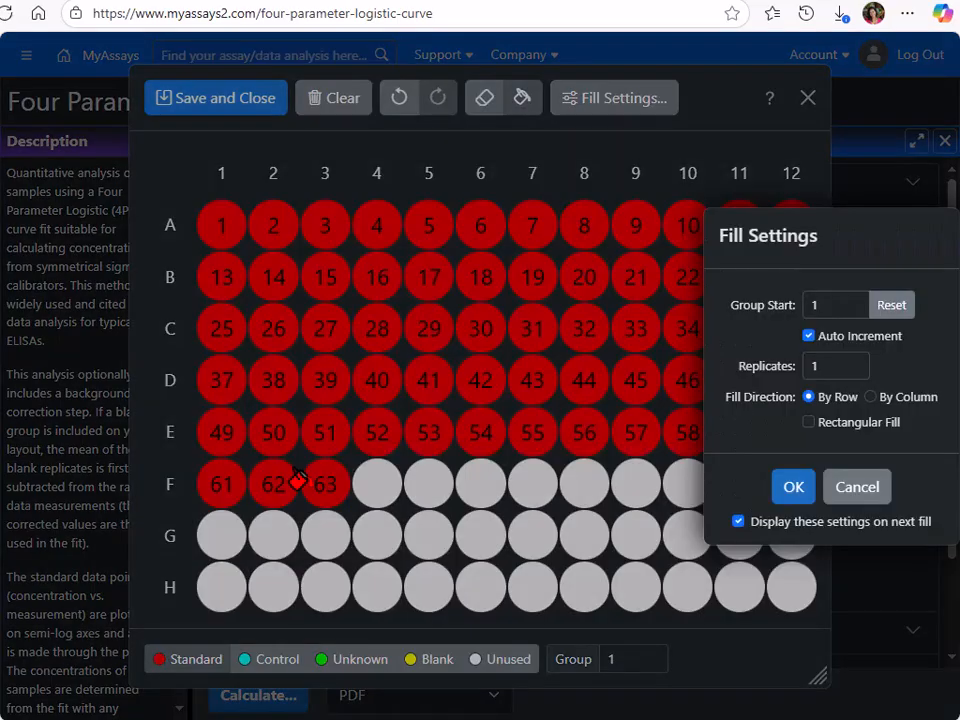
click(808, 422)
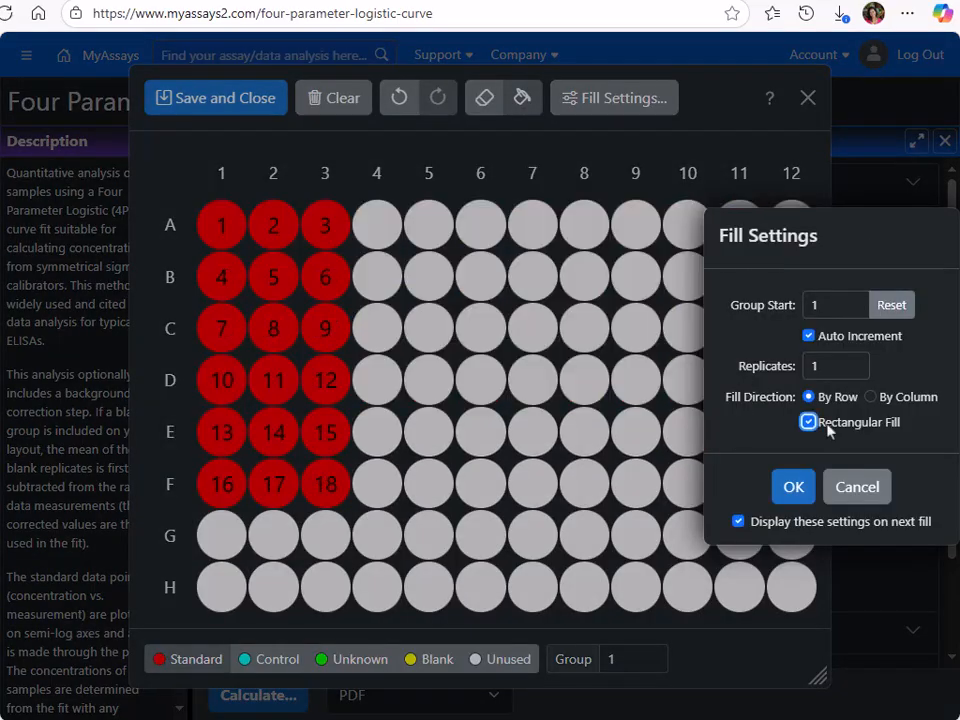
click(855, 361)
double_click(856, 364)
text(3)
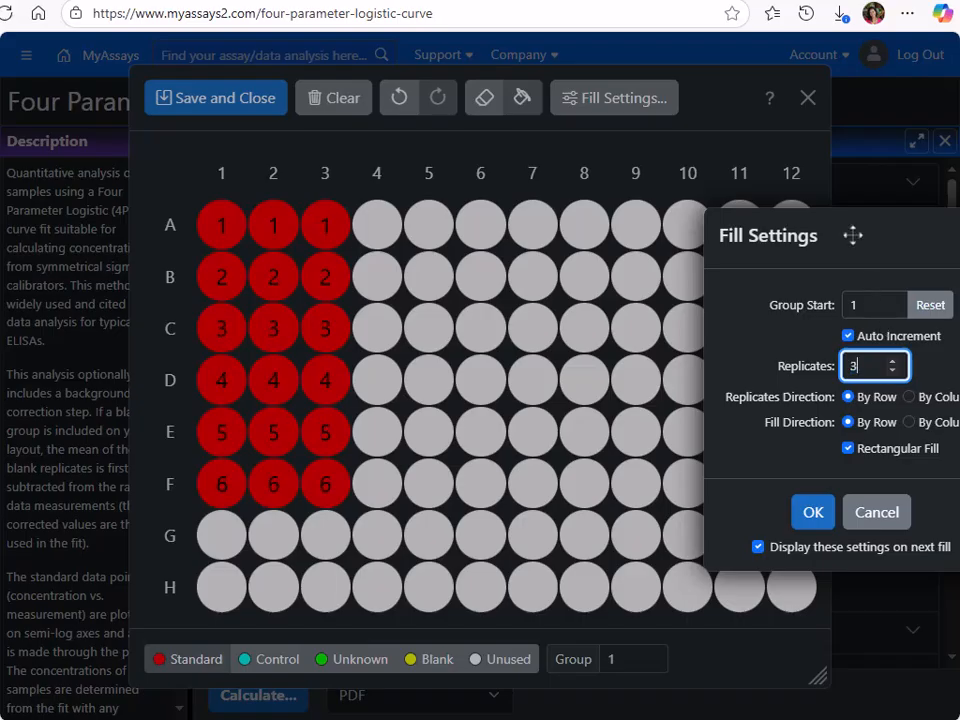
drag(852, 235, 693, 241)
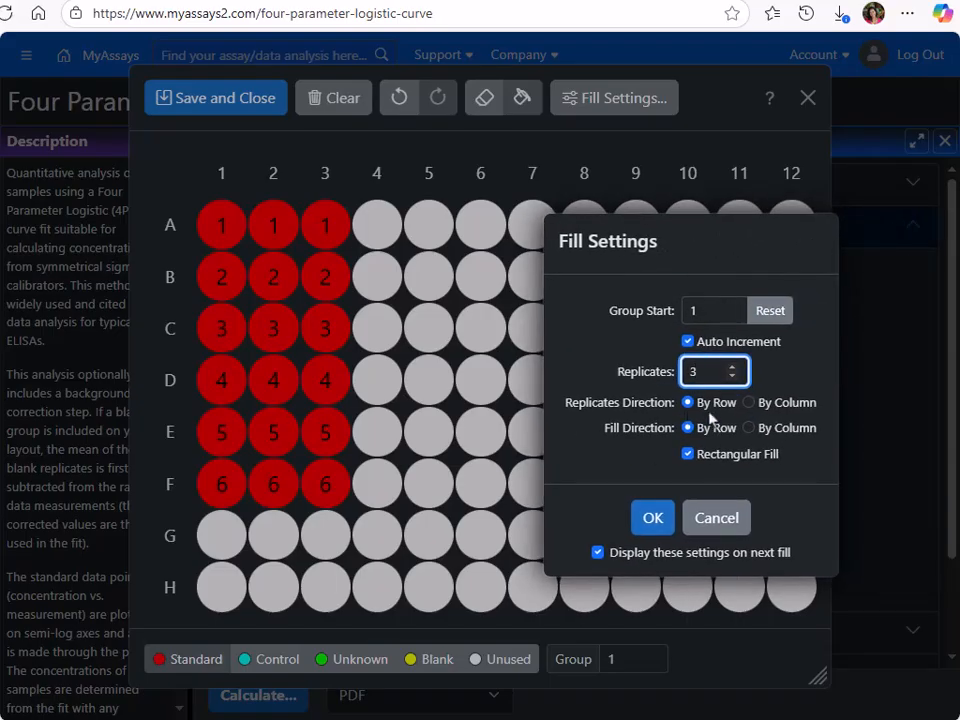
click(791, 430)
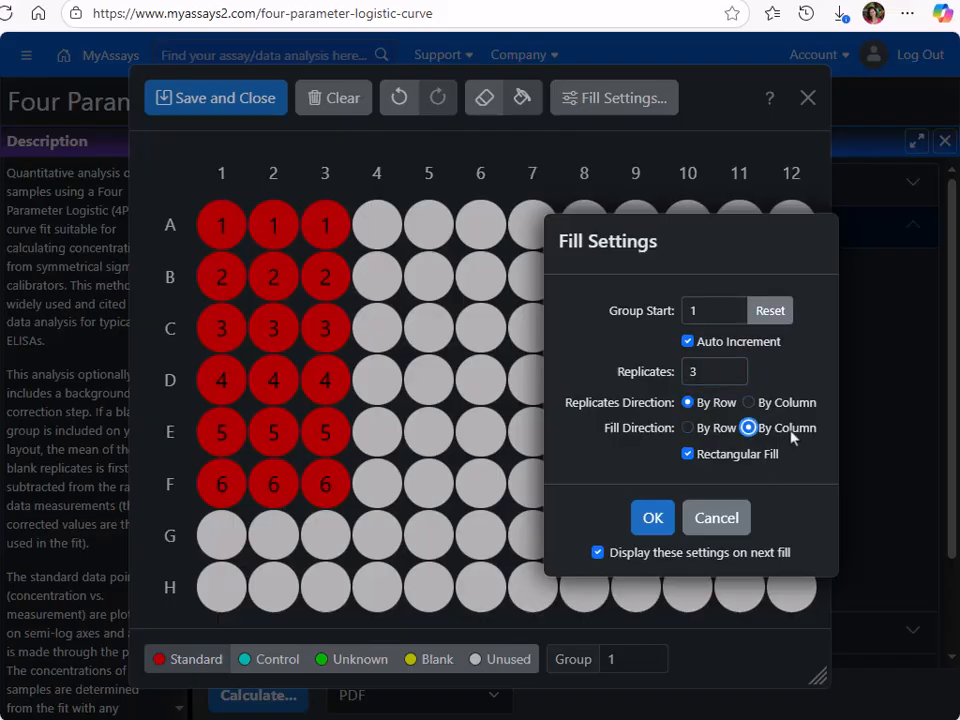
click(652, 517)
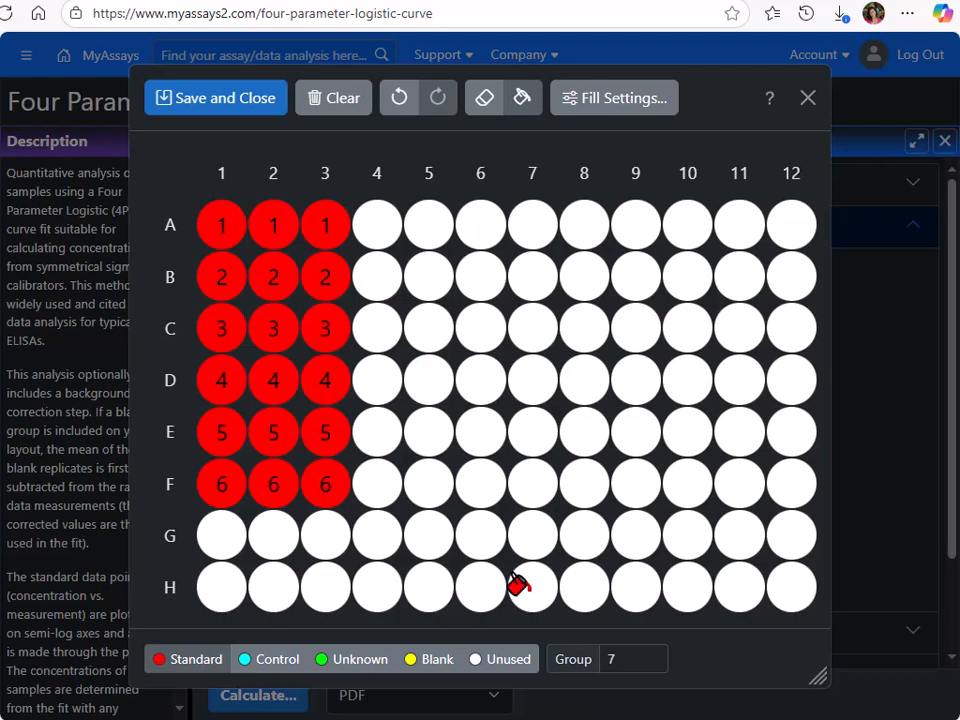
- Assign wells G1 to G3 as blank group 1 and wells H1 to H3 as control group 1
click(440, 665)
drag(214, 528, 326, 532)
click(776, 489)
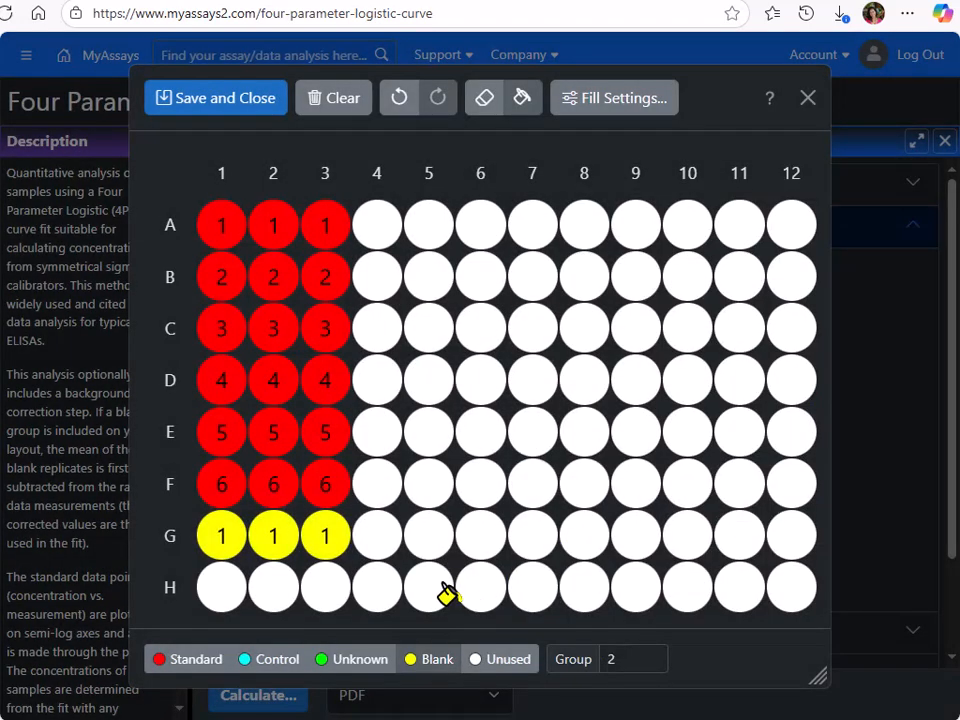
click(279, 662)
drag(214, 580, 326, 585)
click(774, 488)
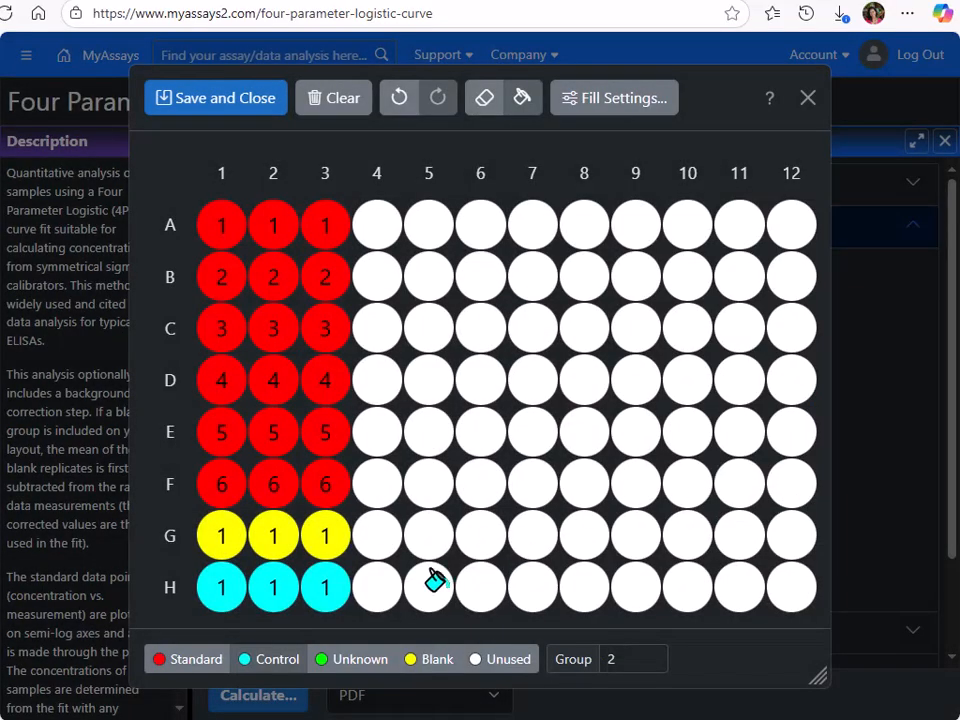
- Fill wells A4 to H12 with unknowns 1 to 24 in triplicate and save the plate layout
click(358, 662)
drag(376, 224, 769, 566)
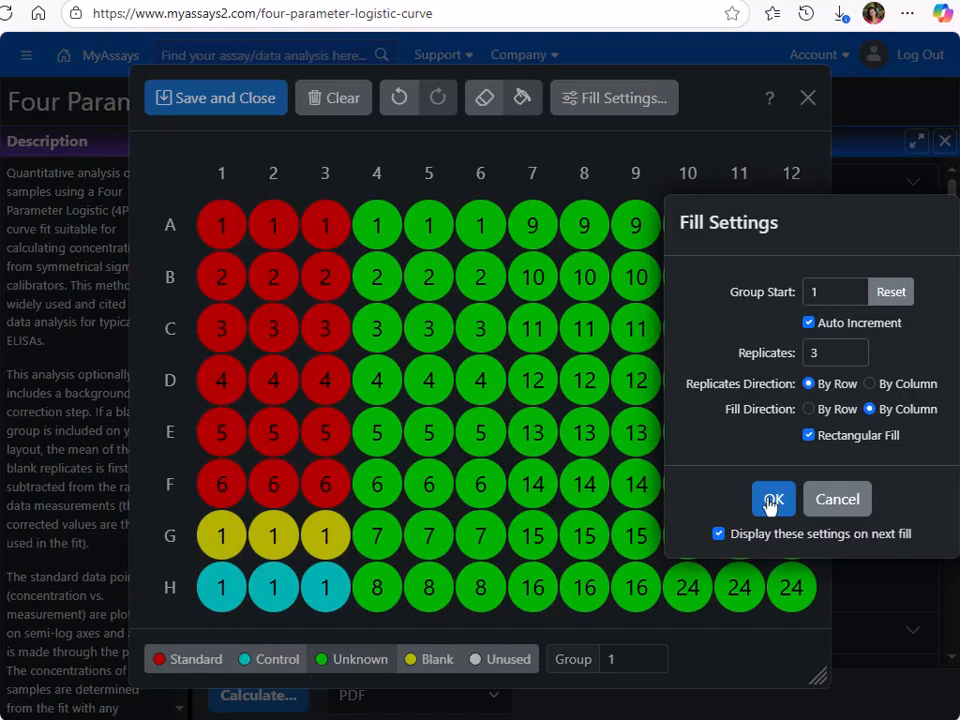
click(718, 497)
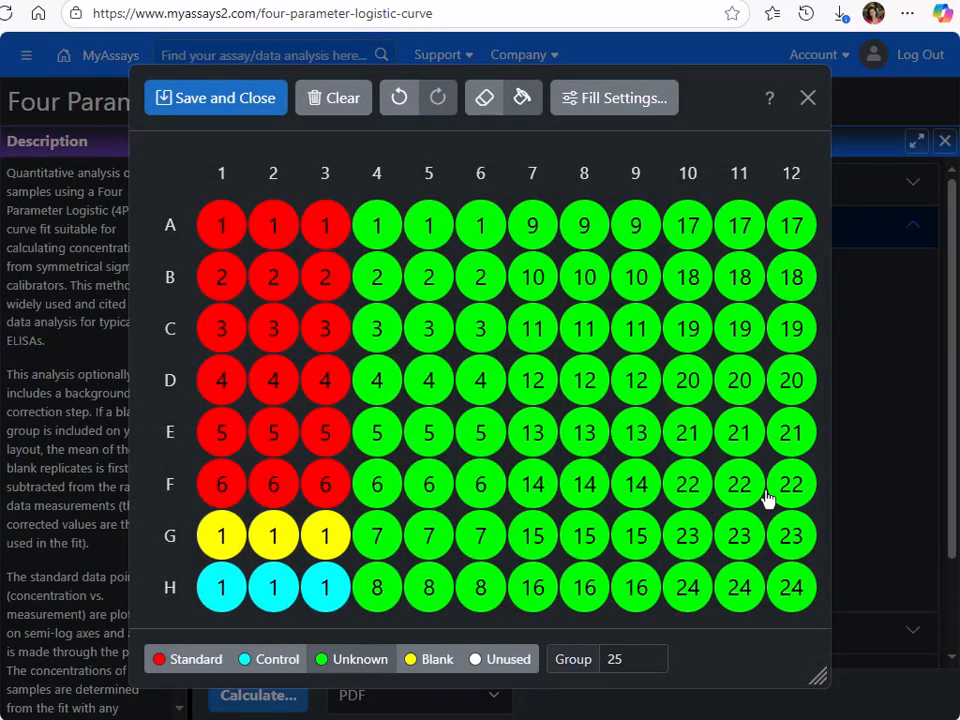
click(242, 103)
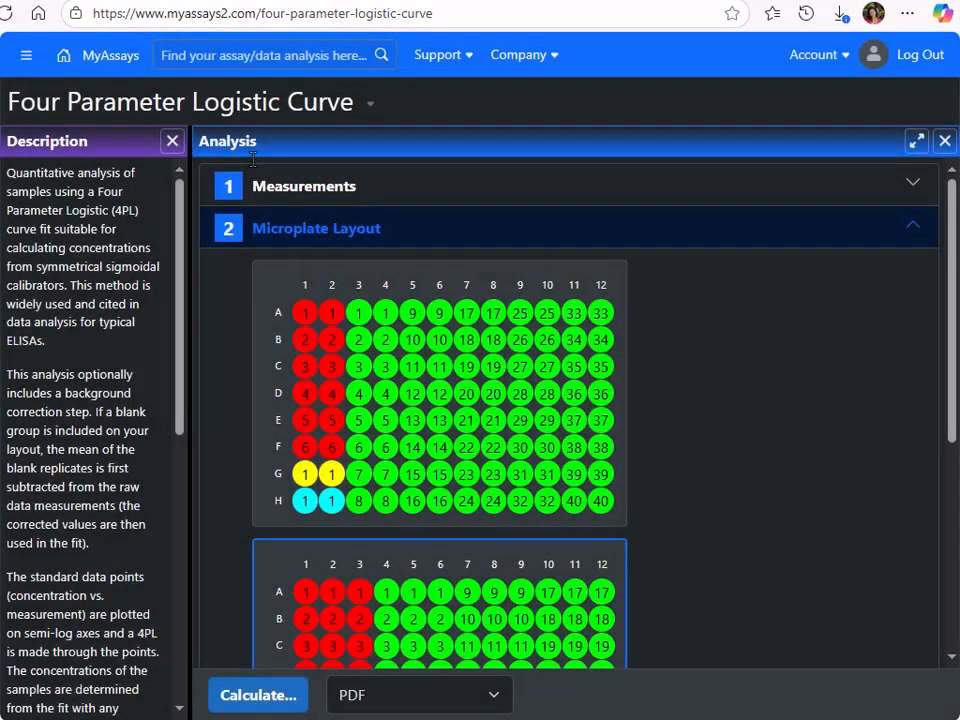
- Define the standard concentrations as a series starting at 5 for Standard1 and multiplying by 2 for each following standard
scroll(662, 402, down, 4)
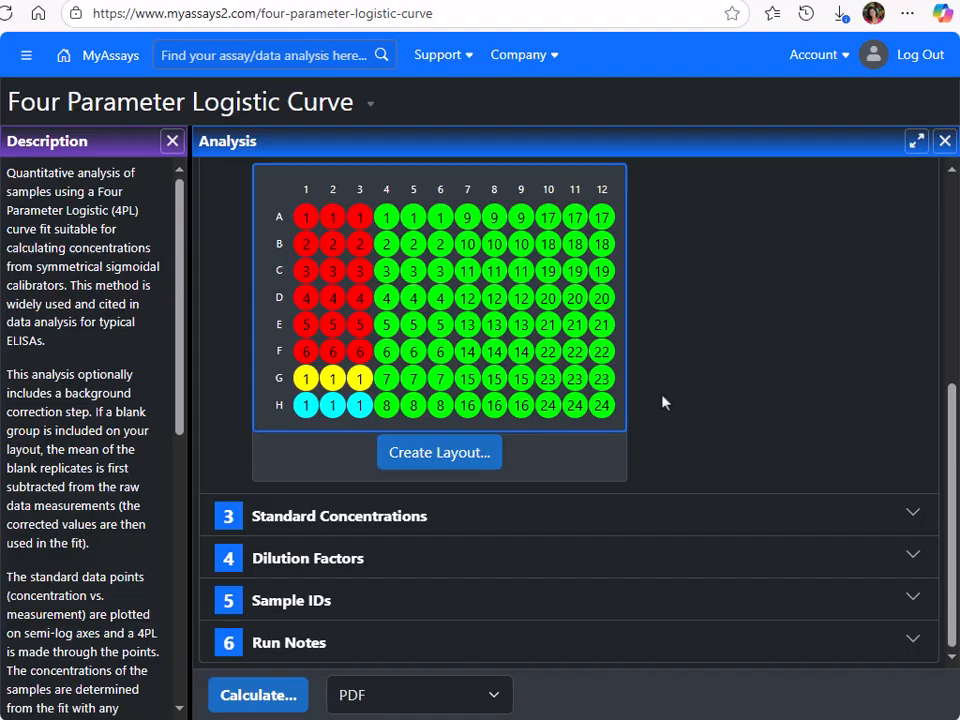
click(465, 519)
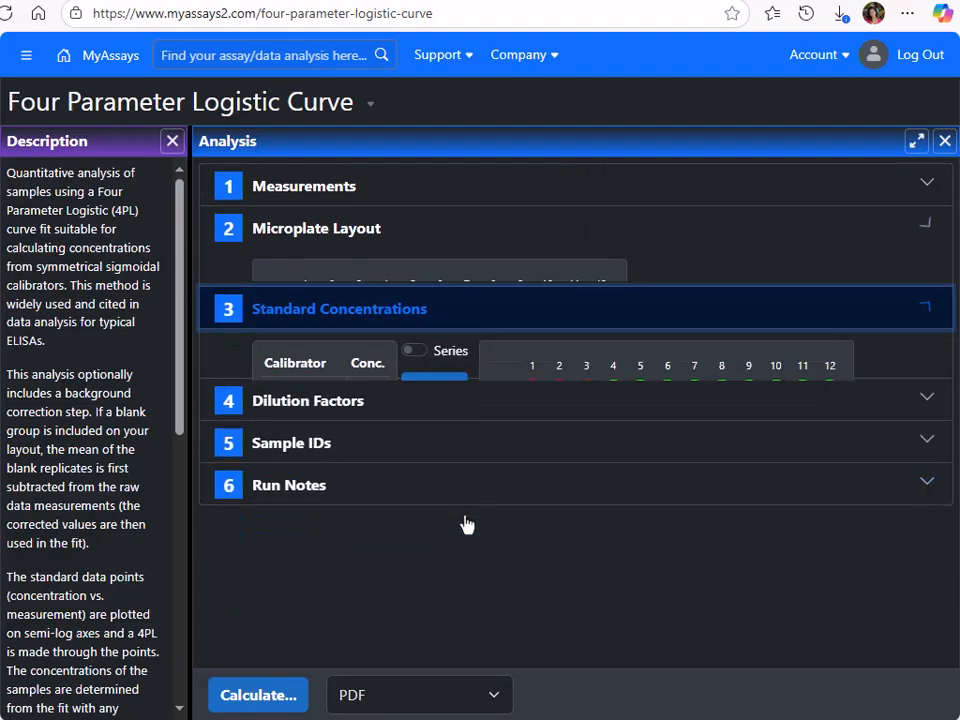
click(409, 312)
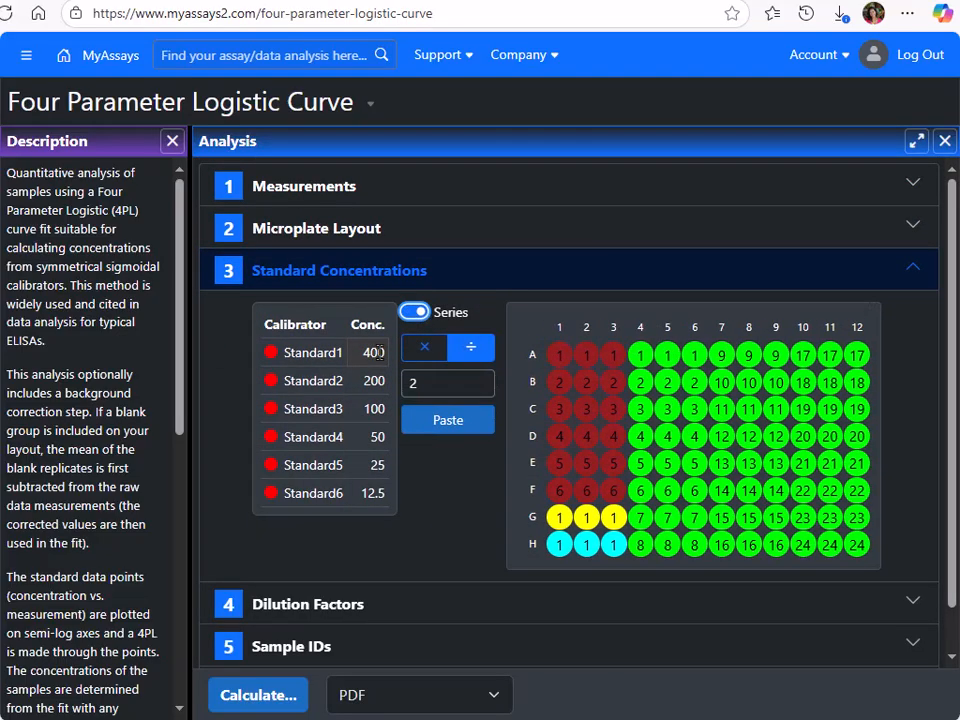
click(367, 352)
text(5)
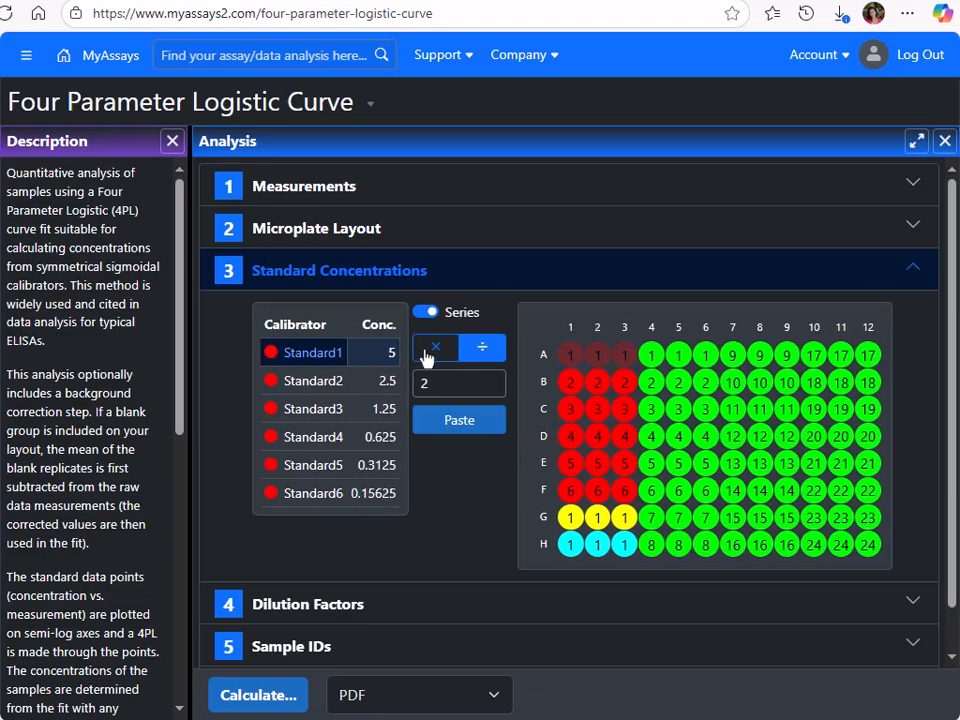
click(425, 350)
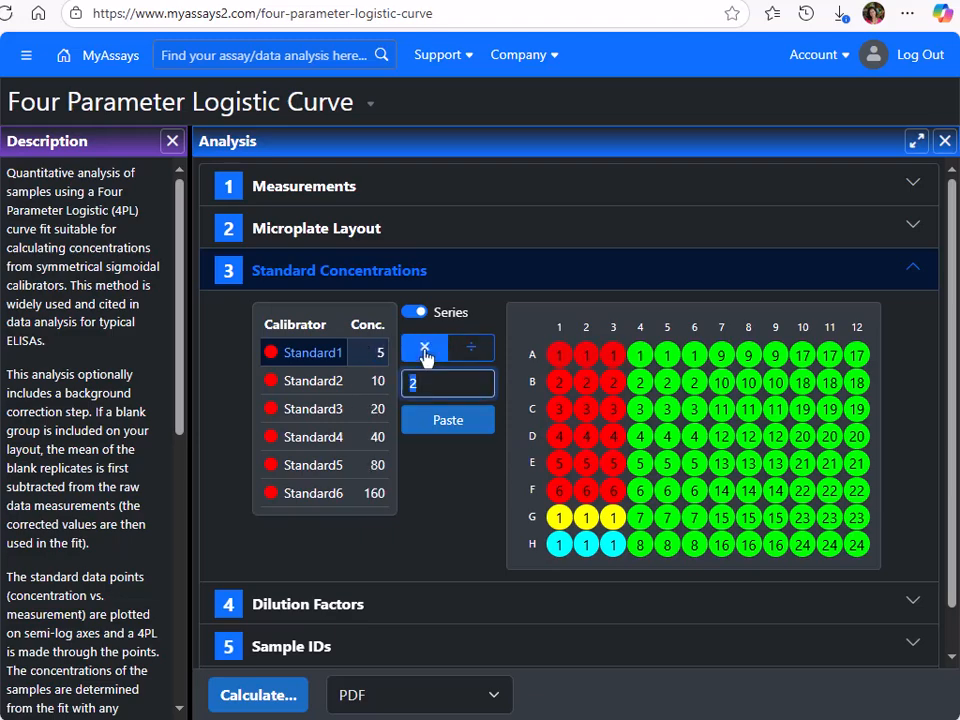
click(394, 276)
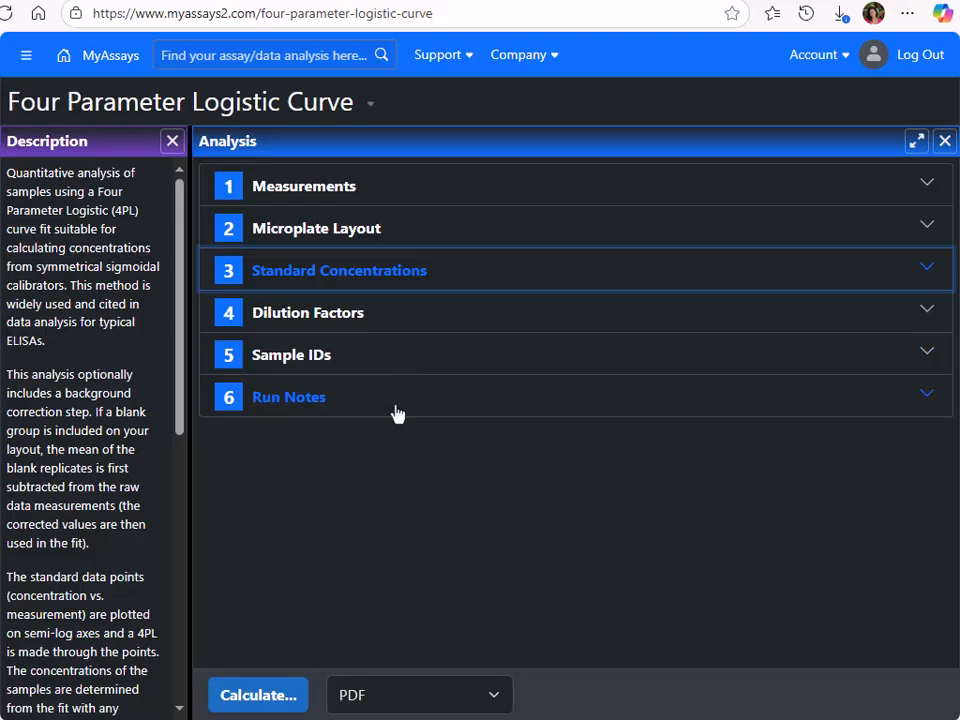
- Set the report format to Excel and calculate the analysis
click(393, 697)
key(Down)
key(Return)
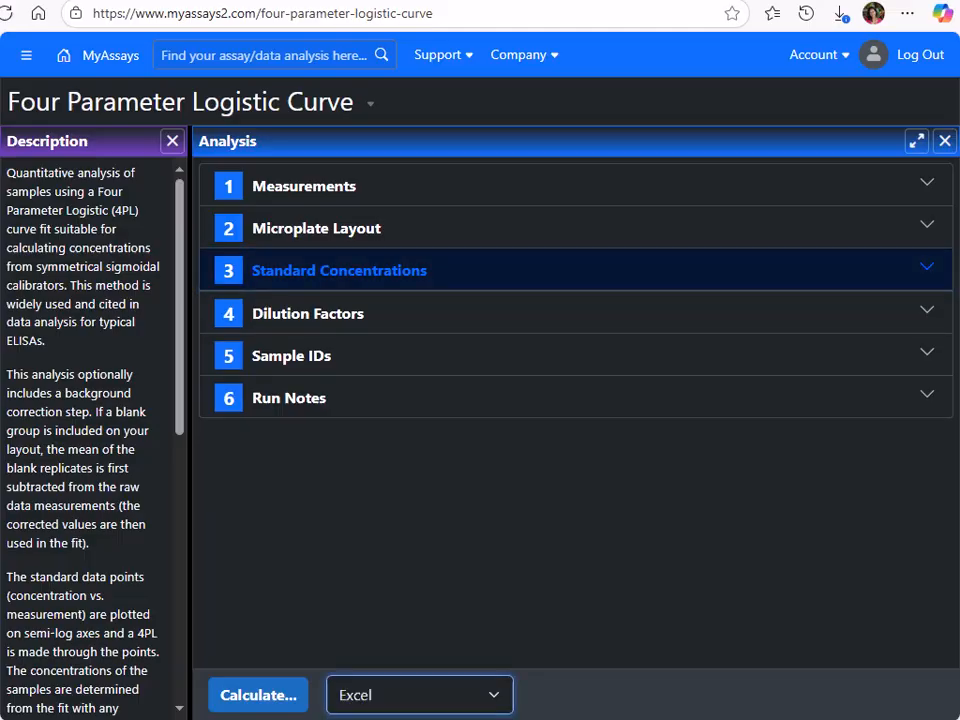
click(268, 693)
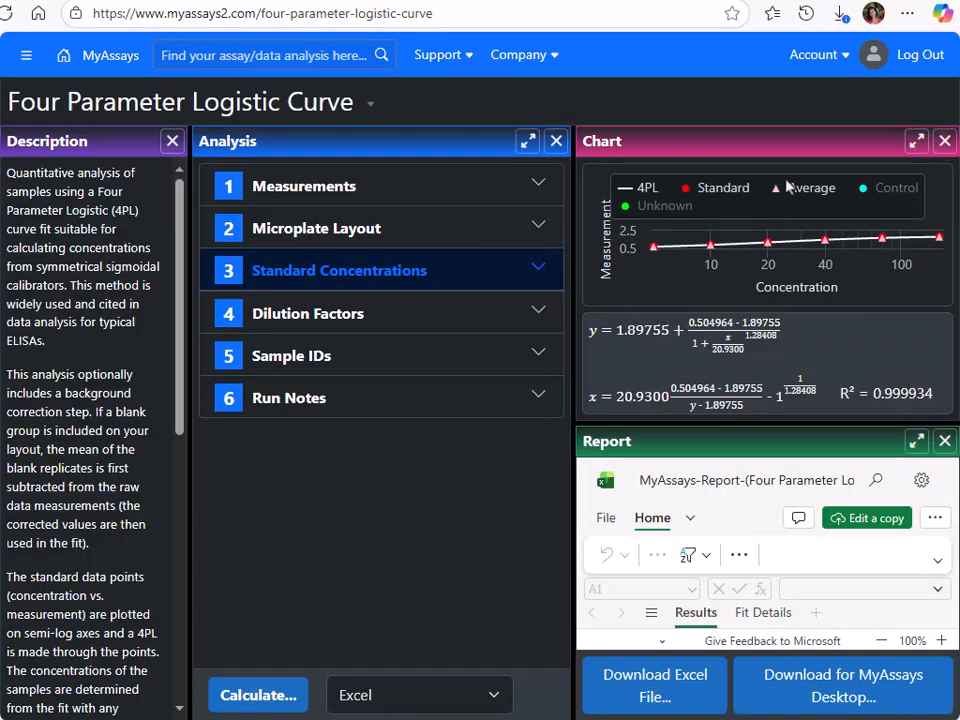
- Inspect the fitted 4PL chart at full size, showing the unknown samples on the curve temporarily, and restore the panel layout
click(916, 141)
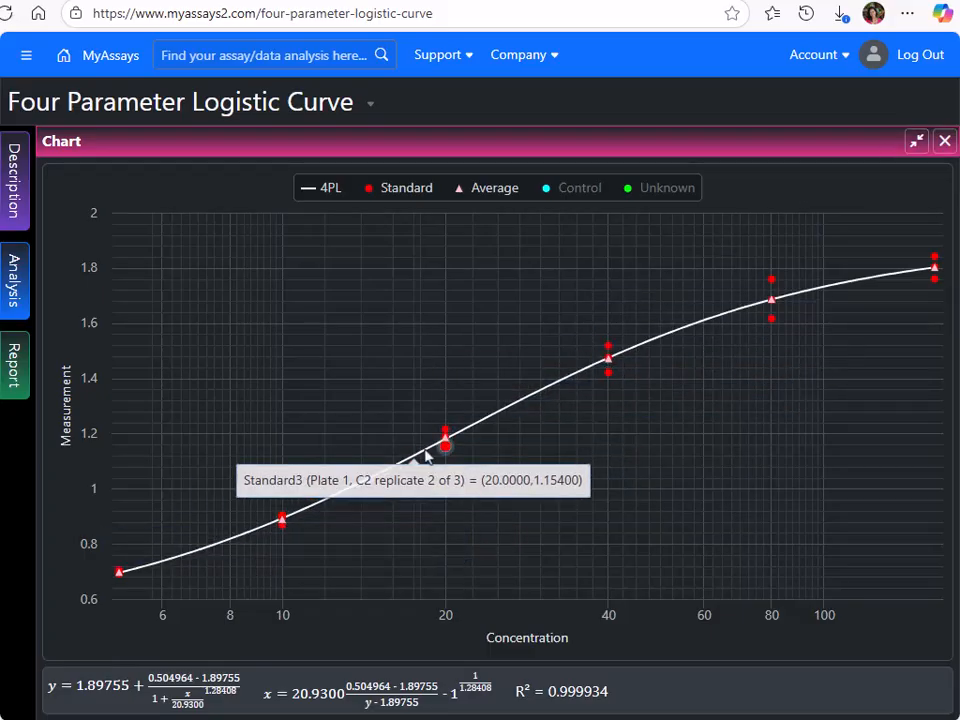
click(645, 192)
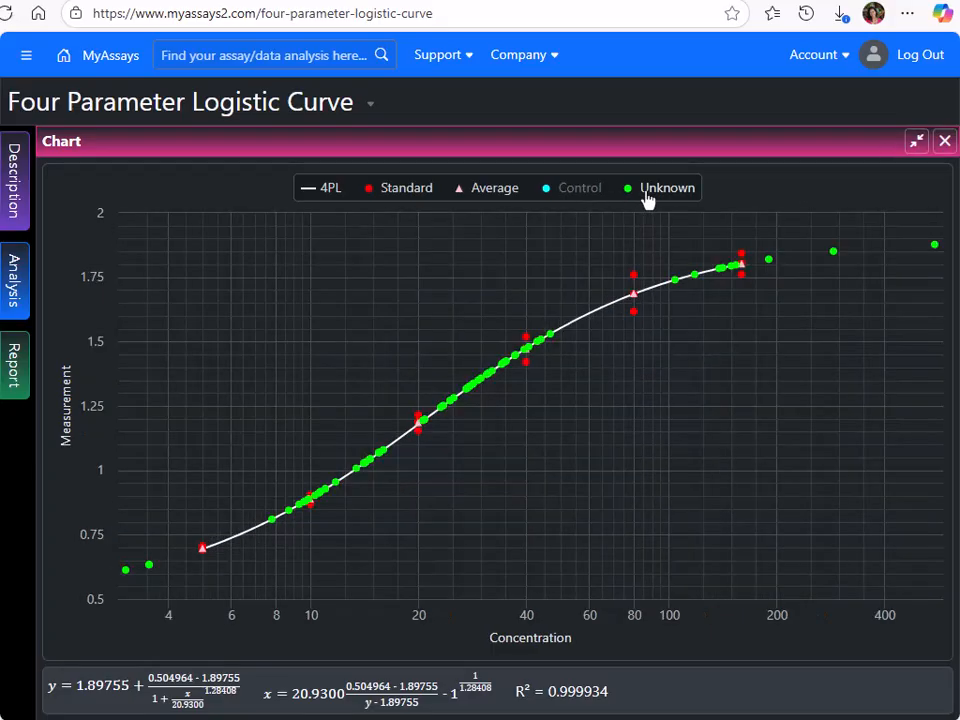
click(647, 194)
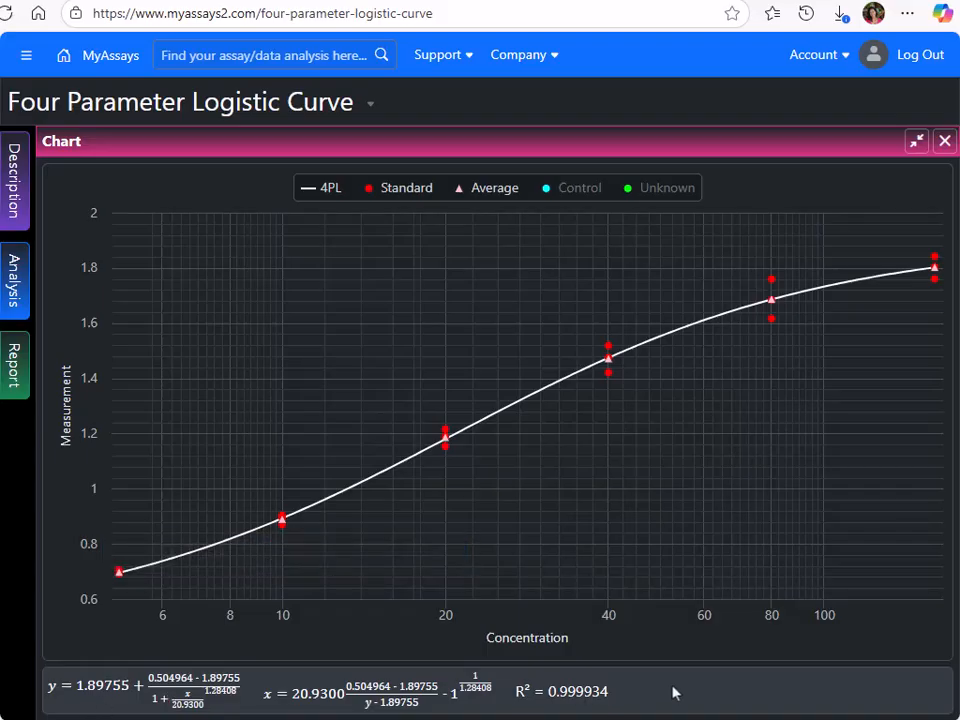
click(916, 141)
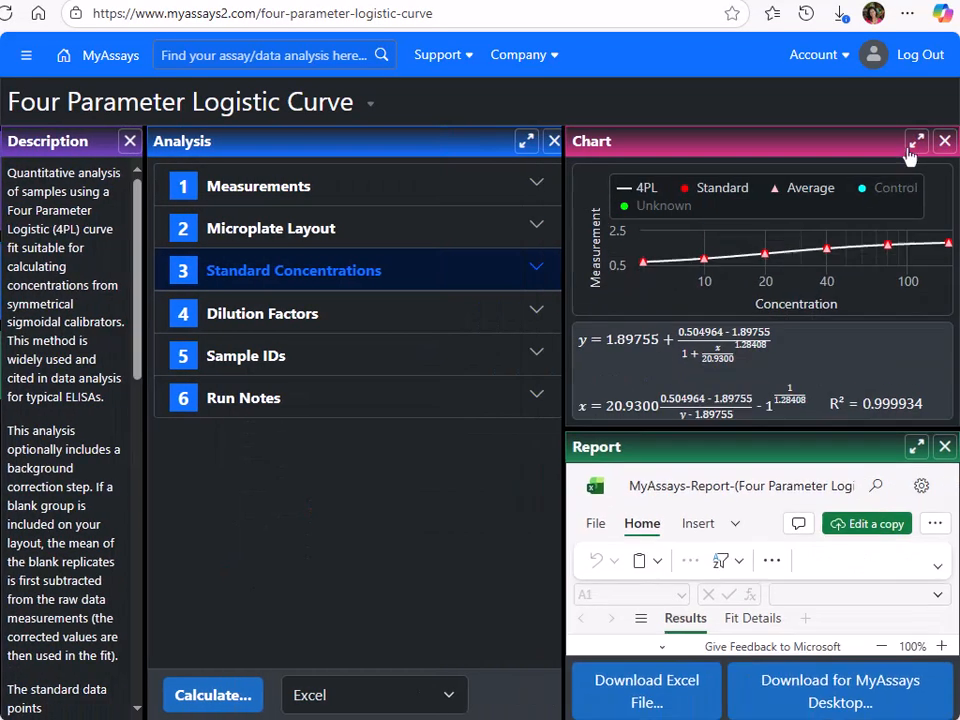
- Enlarge the Excel report and examine its curve, calibrator table, pass/fail checks, fit parameters and unknown sample results
click(916, 441)
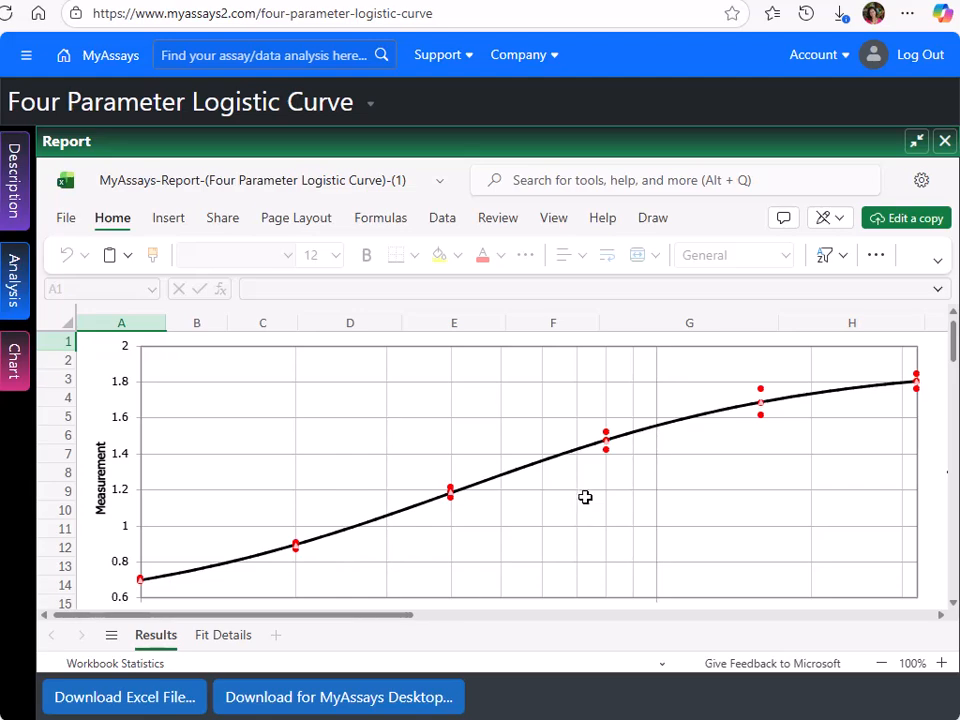
scroll(585, 497, down, 2)
scroll(360, 463, down, 3)
scroll(454, 574, up, 2)
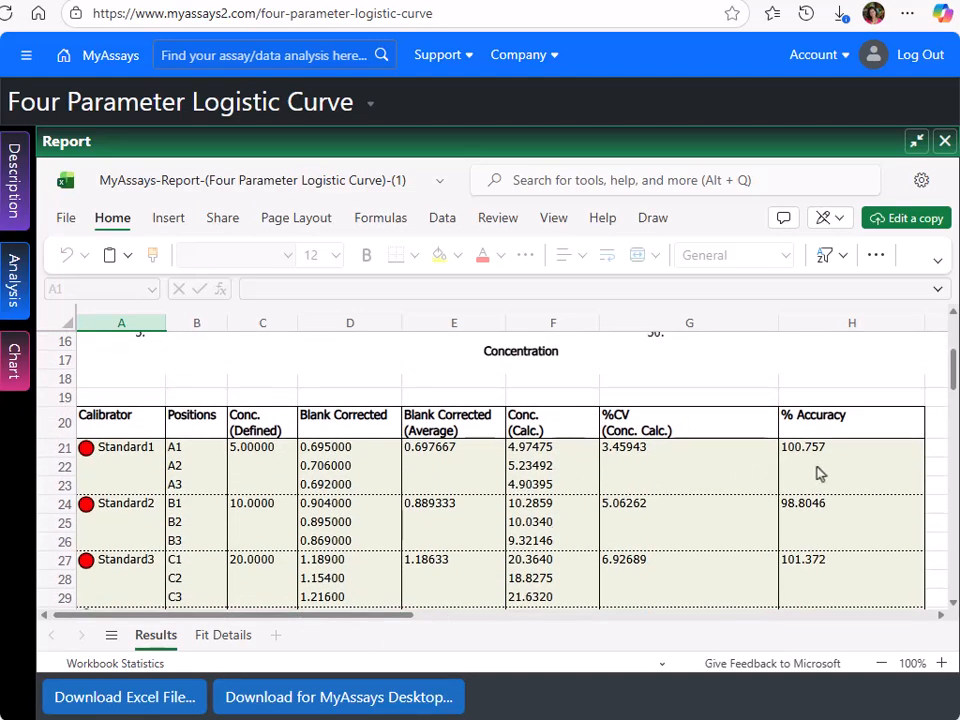
scroll(651, 485, down, 5)
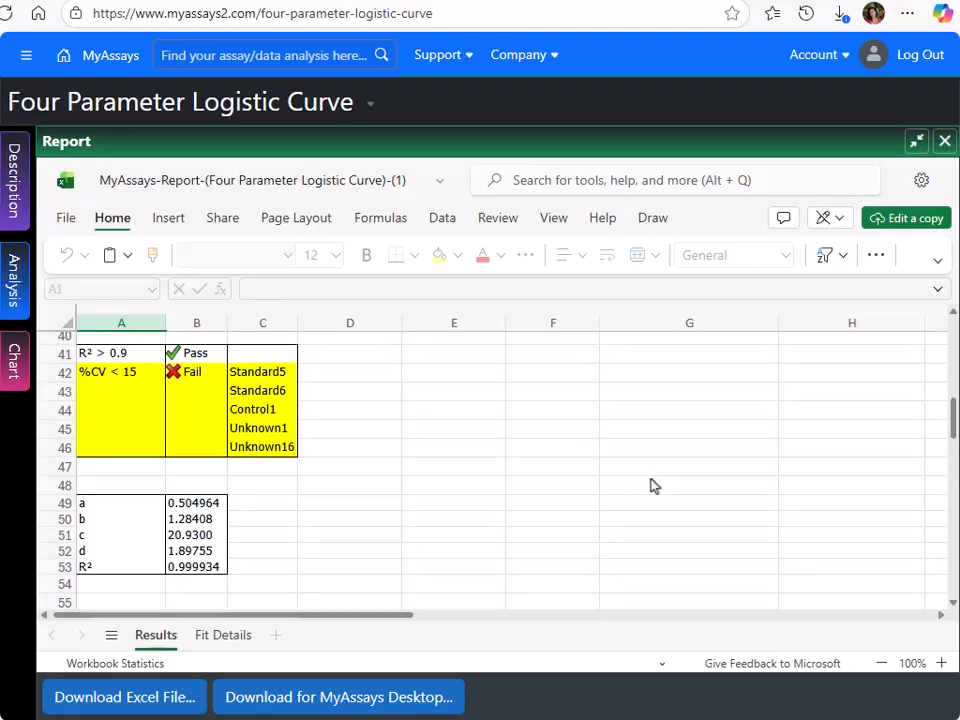
scroll(651, 485, down, 2)
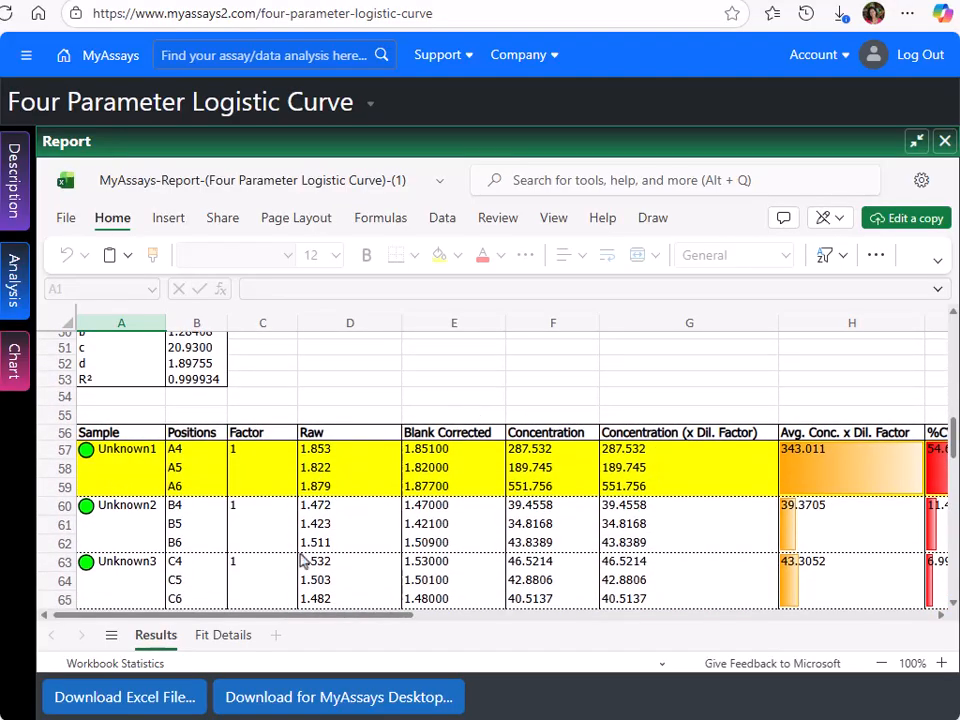
scroll(525, 548, down, 6)
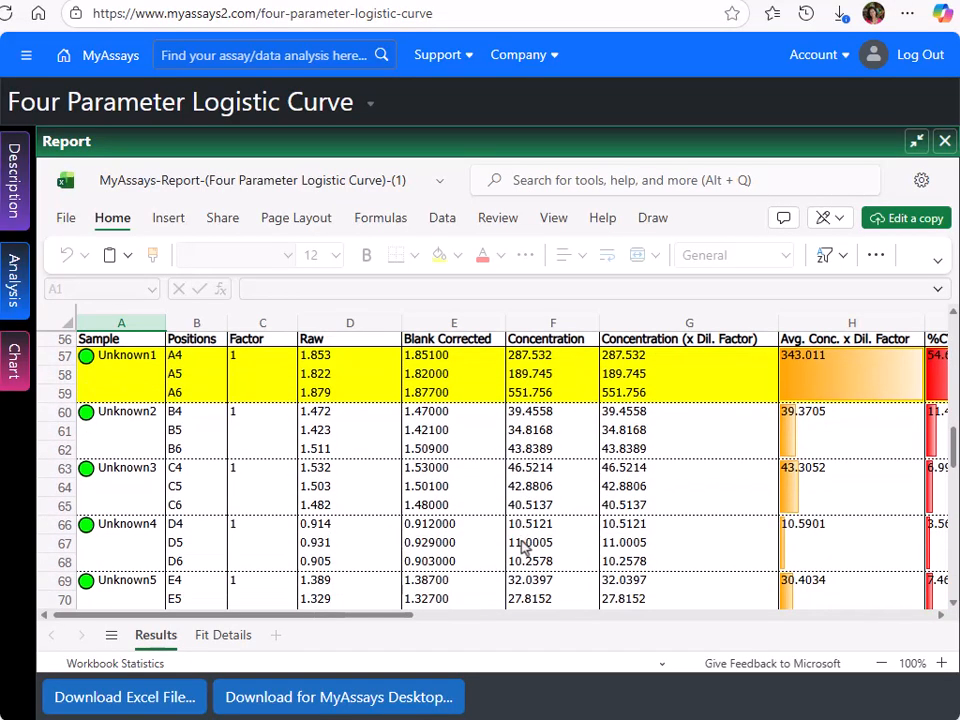
scroll(523, 545, down, 4)
scroll(524, 546, up, 9)
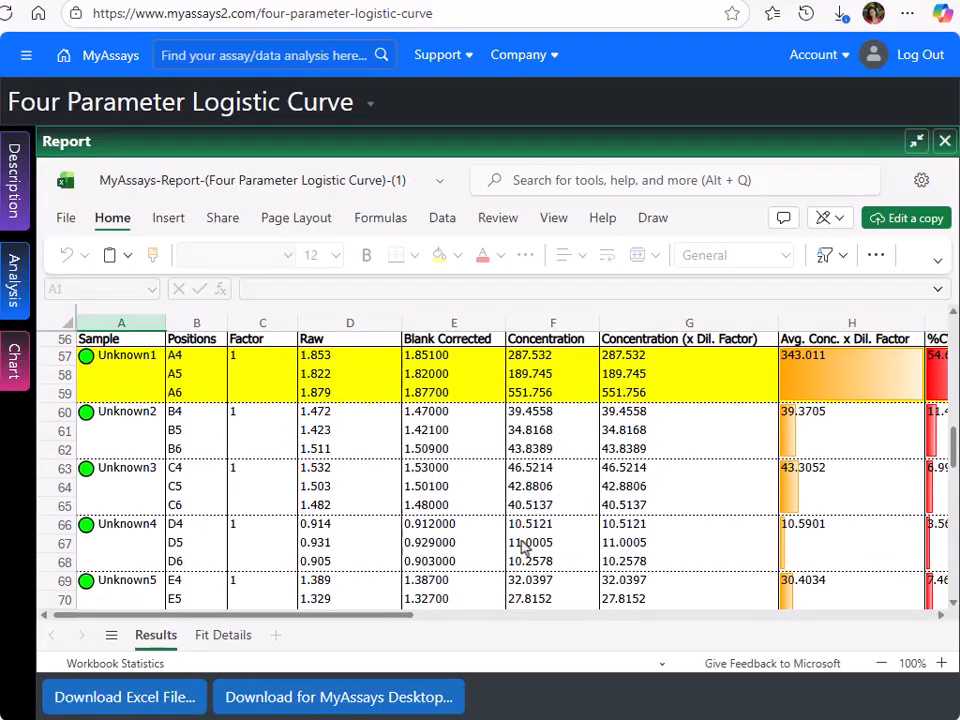
scroll(524, 546, up, 8)
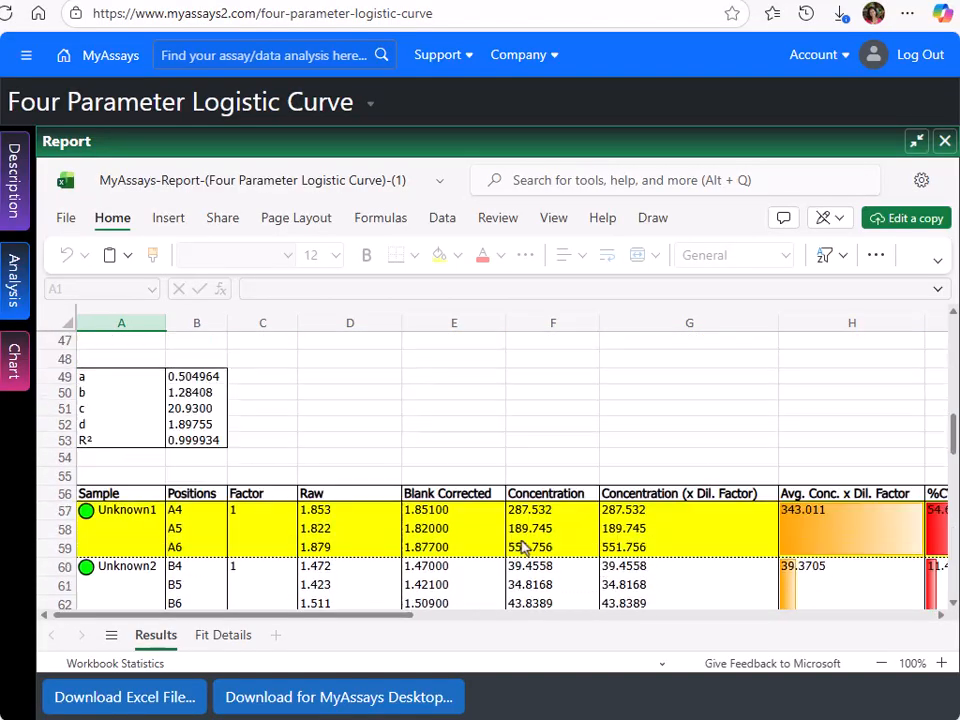
scroll(524, 547, up, 6)
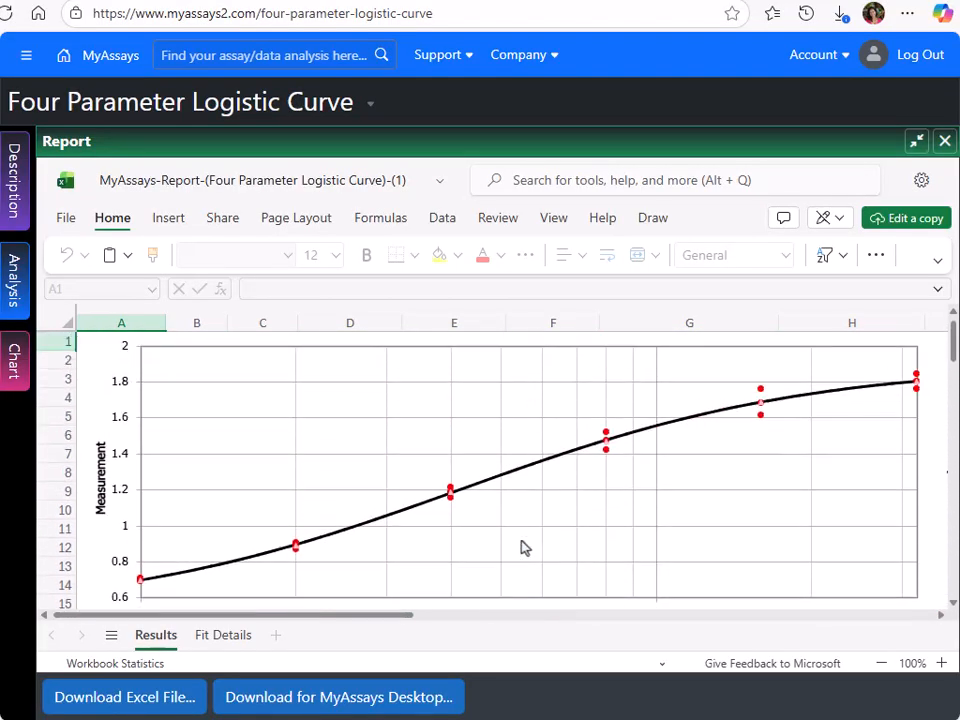